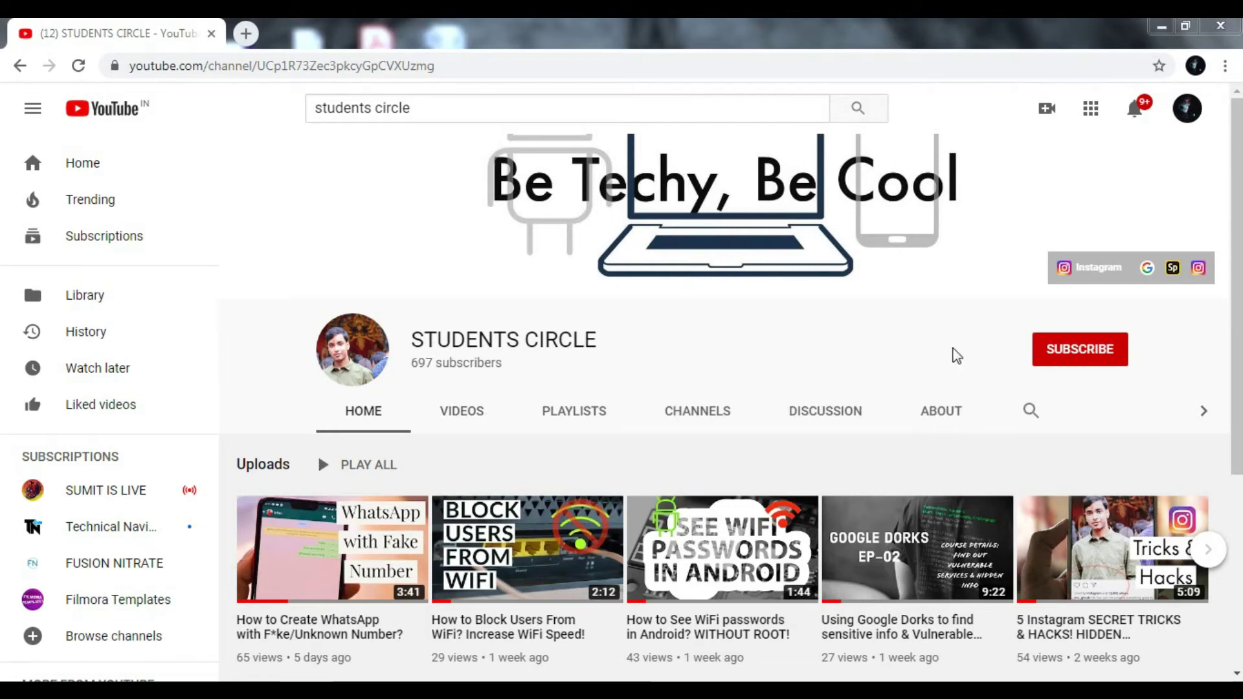
# - Subscribe to the STUDENTS CIRCLE YouTube channel and set its notifications to All
pyautogui.click(1060, 363)
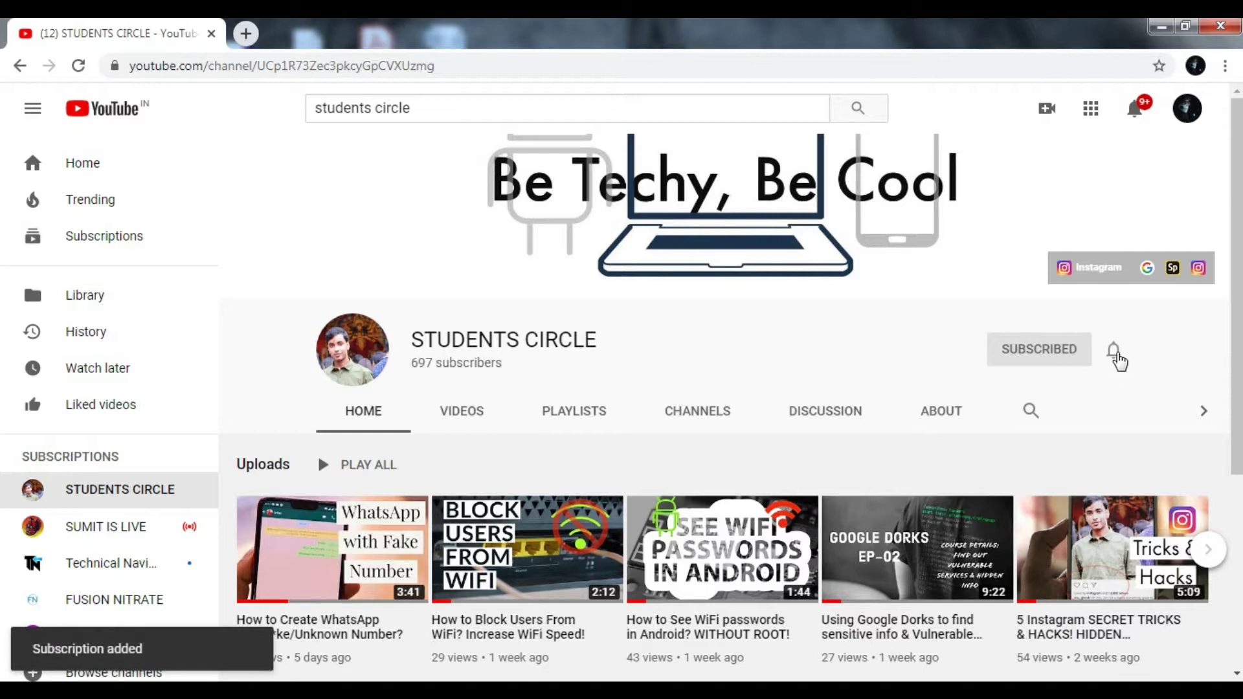
pyautogui.click(1115, 355)
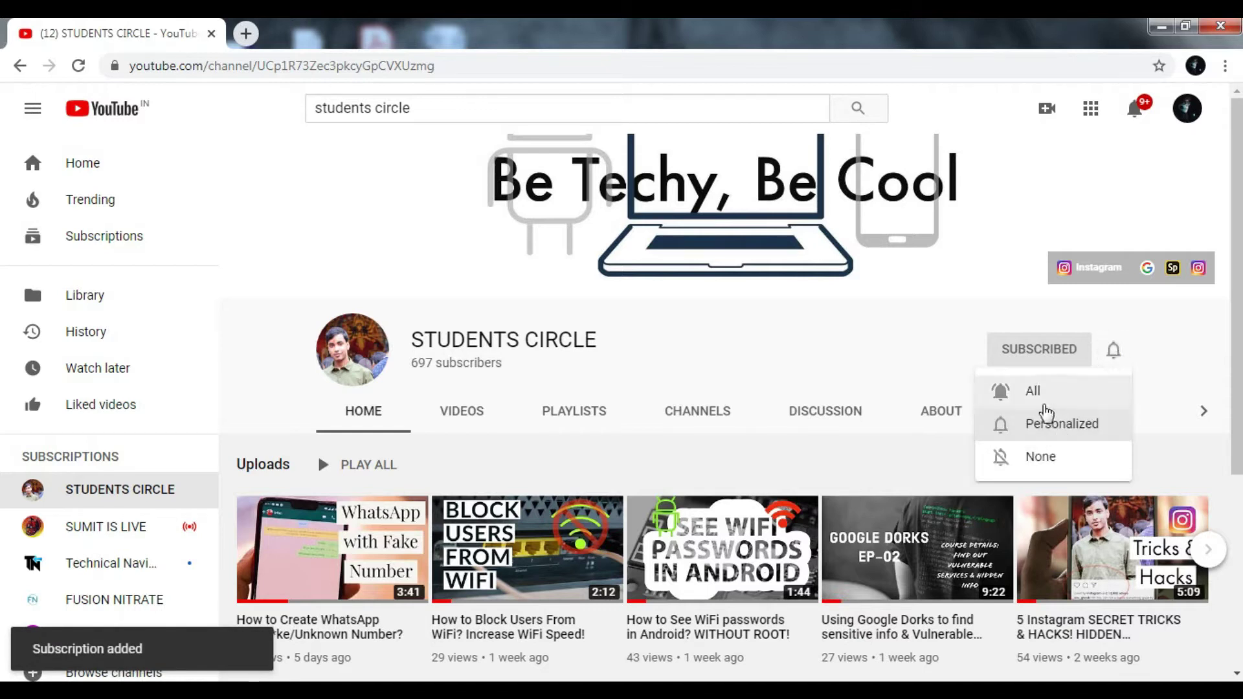
pyautogui.click(1043, 397)
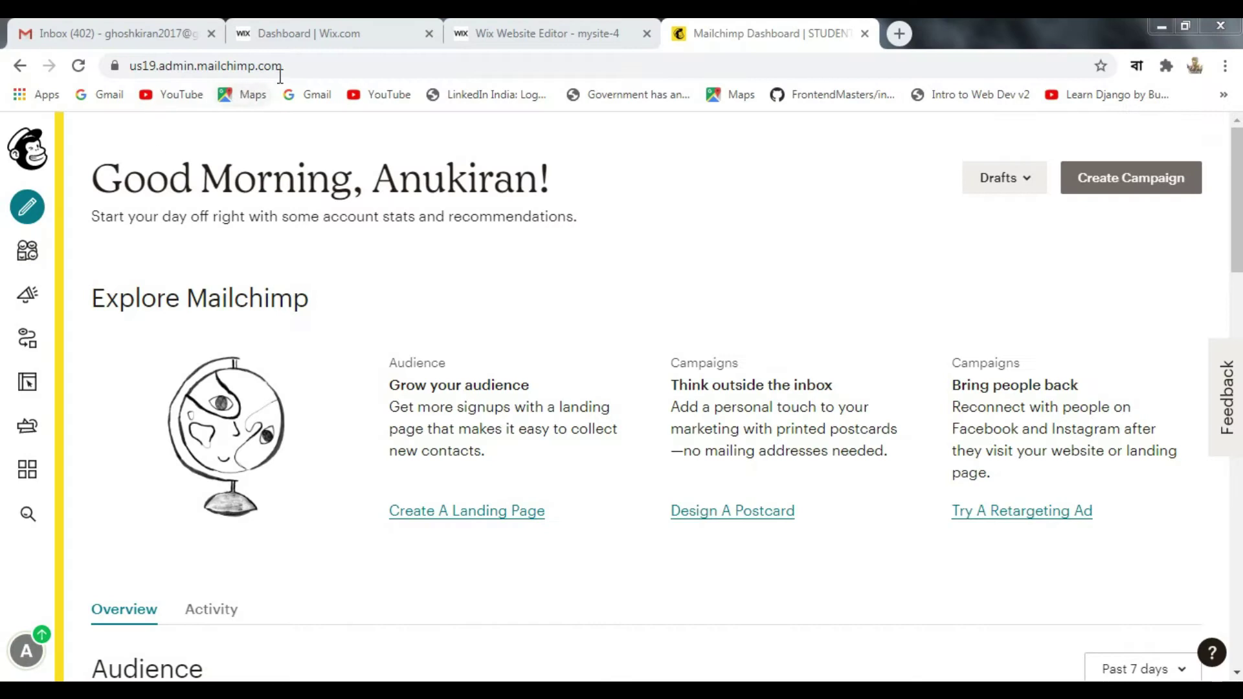
pyautogui.moveTo(328, 63); pyautogui.dragTo(144, 65)
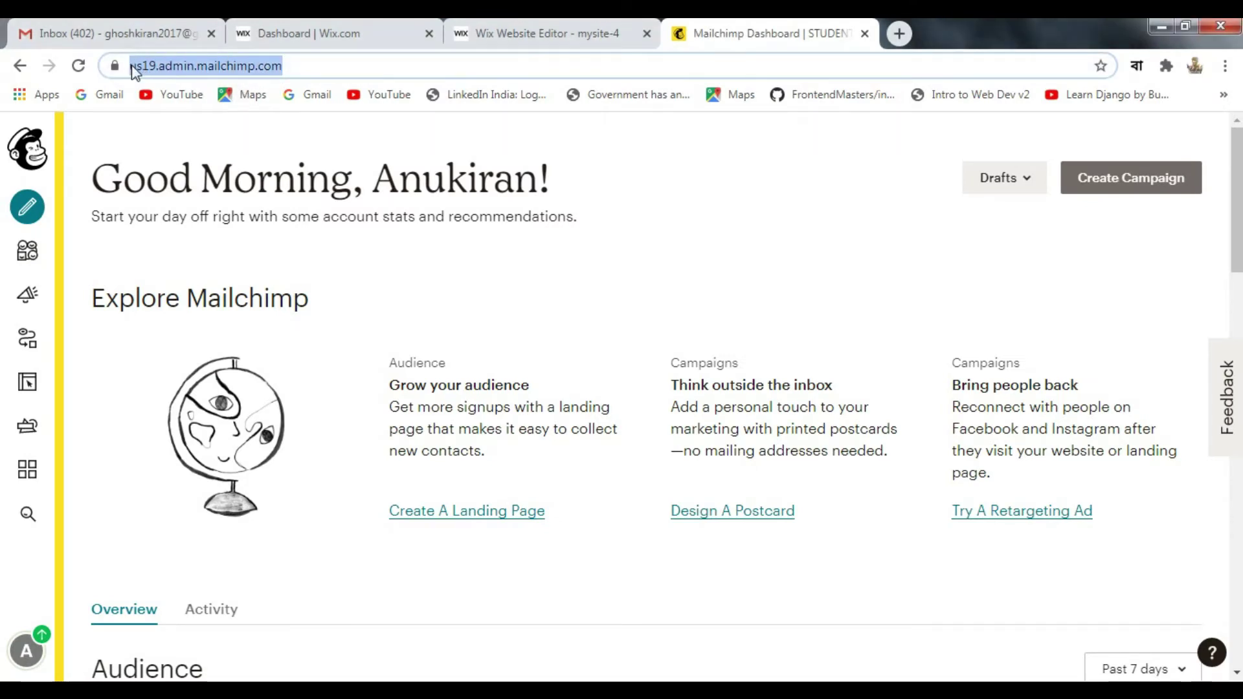
pyautogui.click(331, 68)
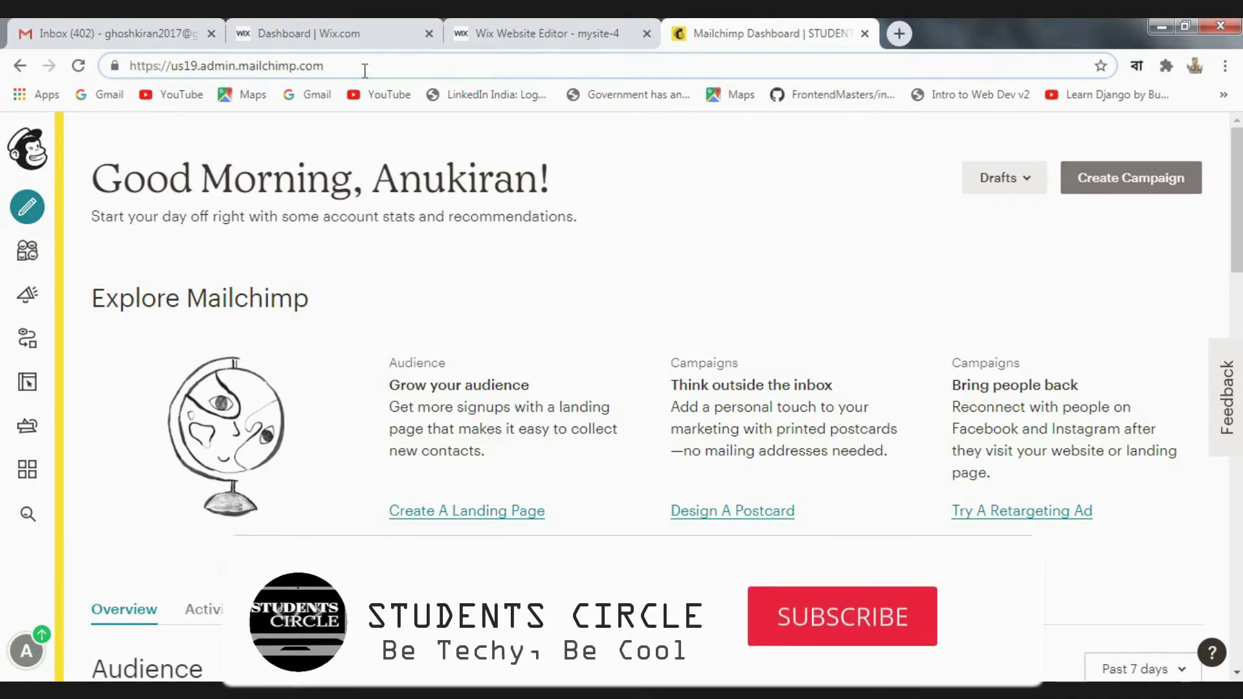
pyautogui.moveTo(364, 70); pyautogui.dragTo(127, 67)
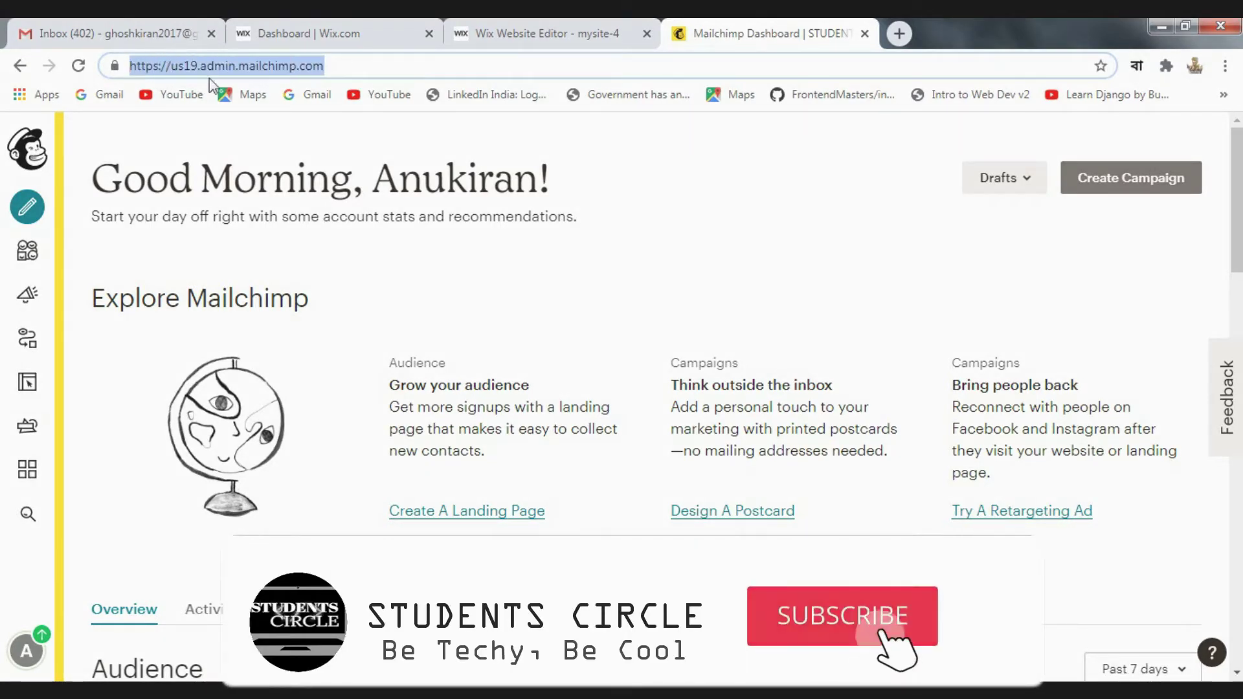
pyautogui.click(349, 65)
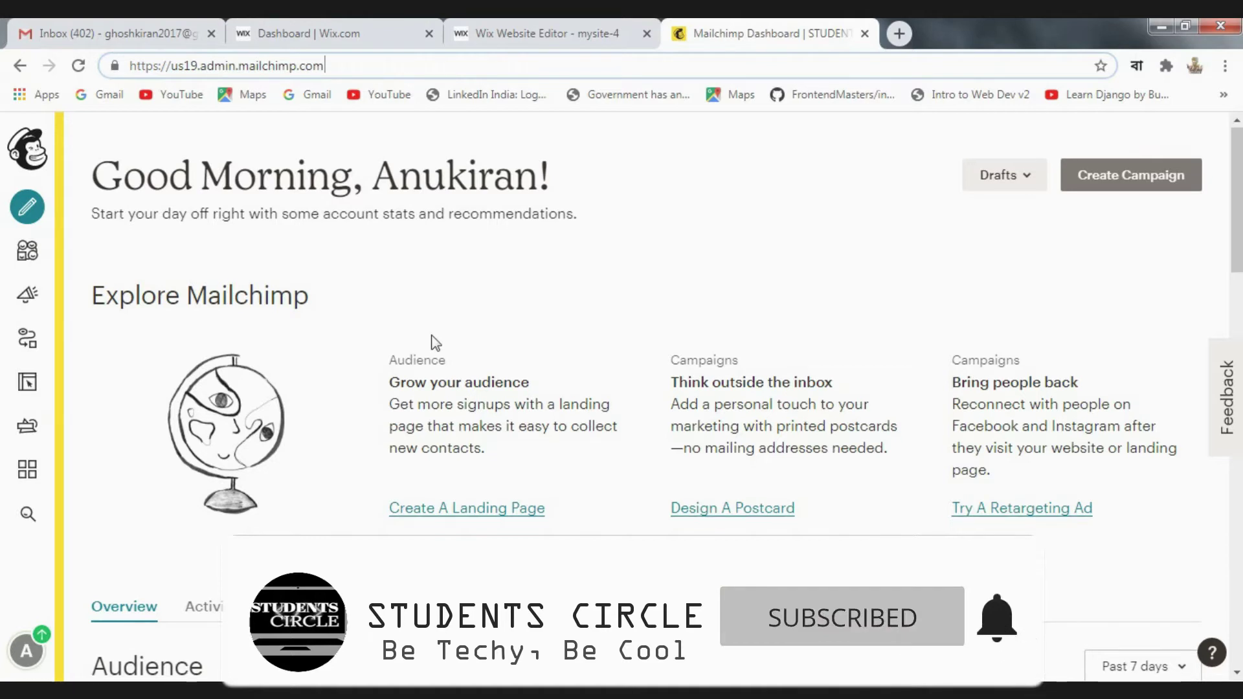
pyautogui.scroll(-1, 297, 459)
pyautogui.scroll(2, 172, 270)
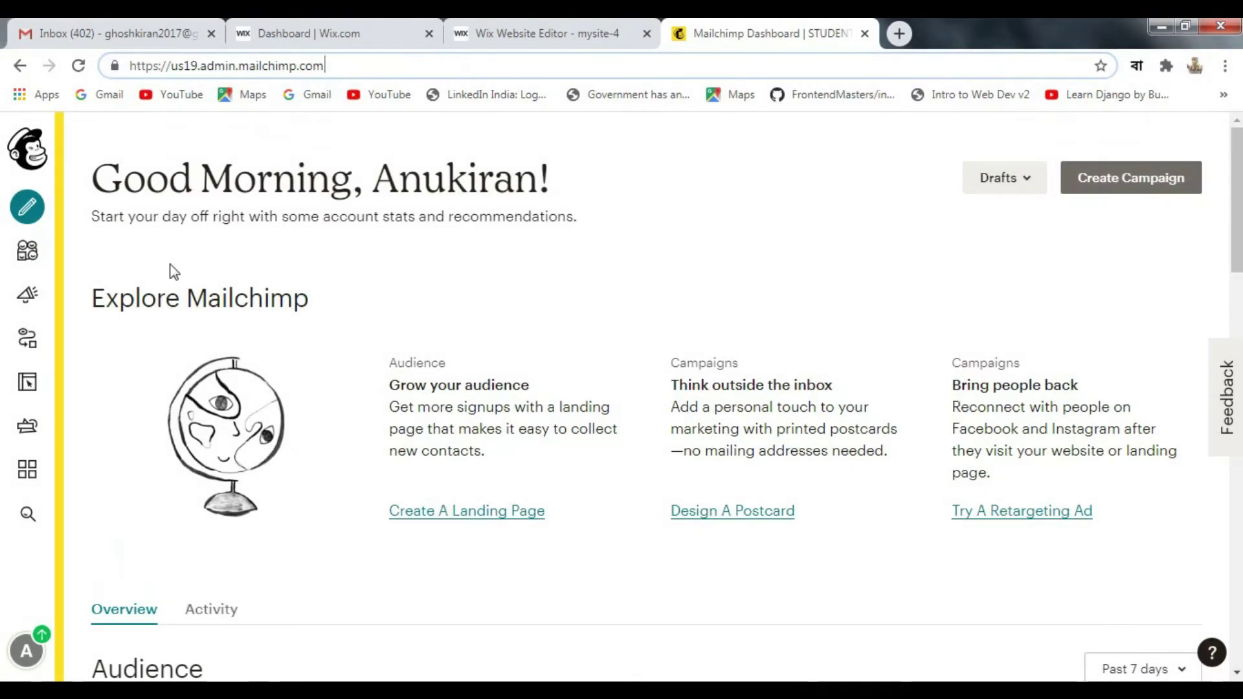
# - From the Audience dashboard, follow the 'Add a pop-up form' link to the Signup forms page
pyautogui.click(28, 262)
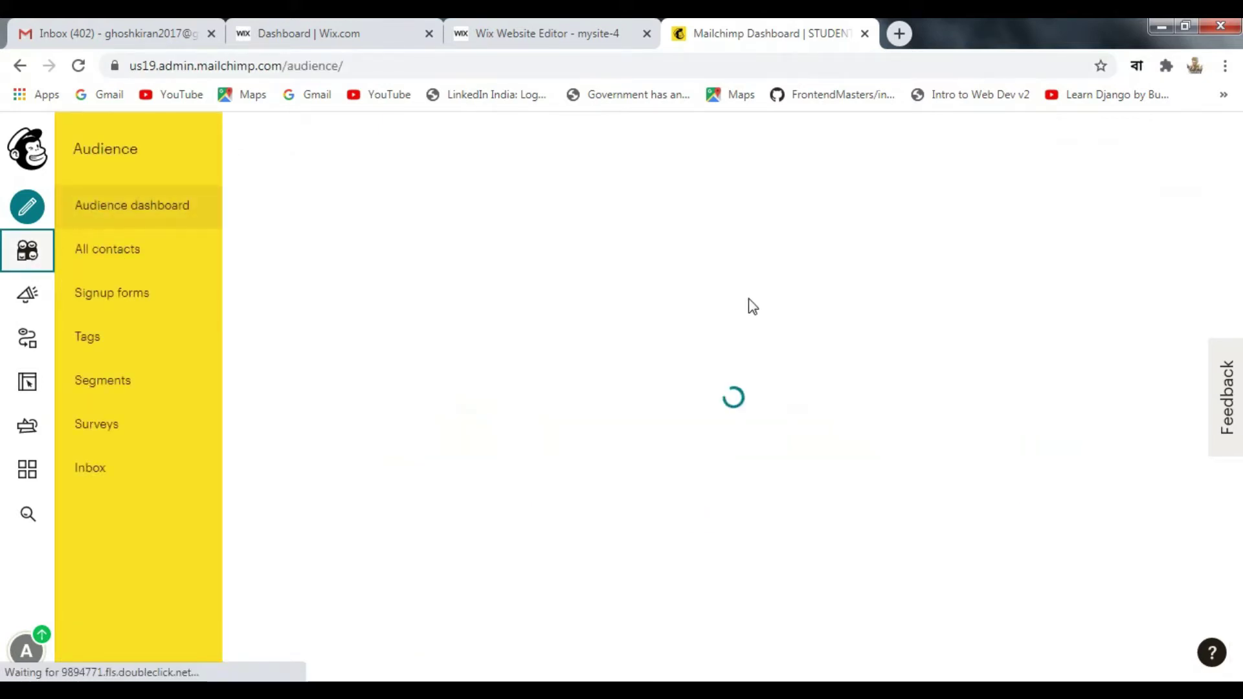
pyautogui.scroll(-7, 764, 386)
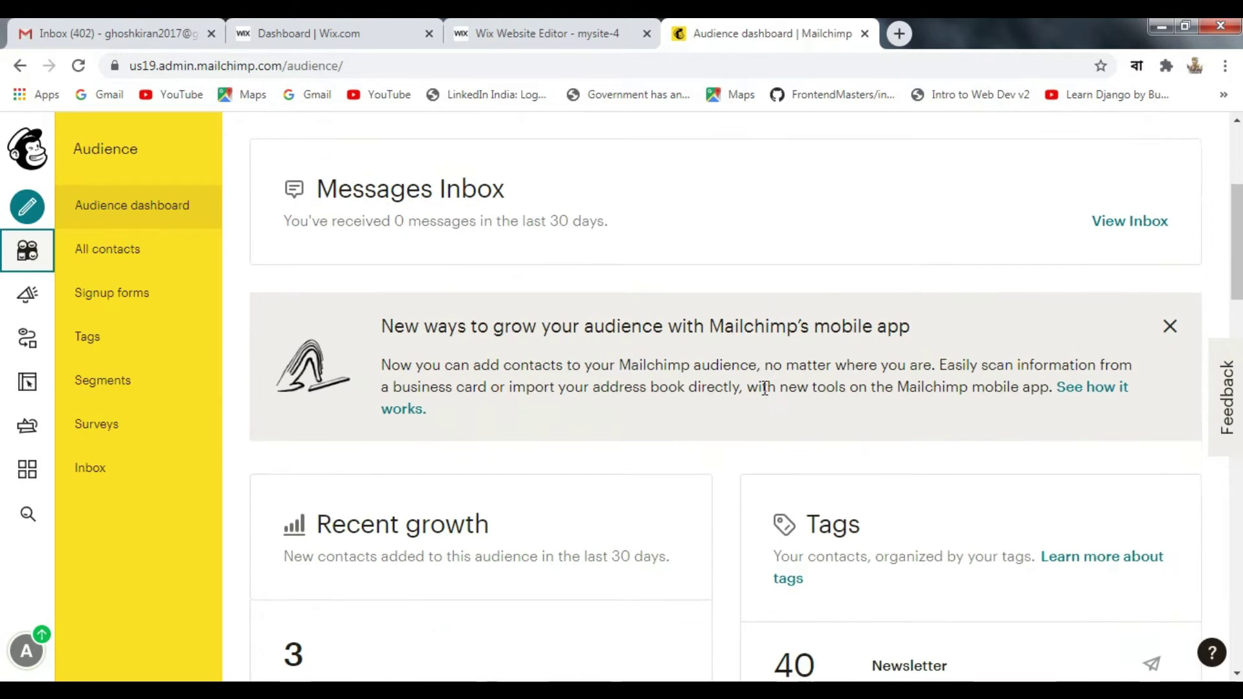
pyautogui.scroll(-8, 800, 417)
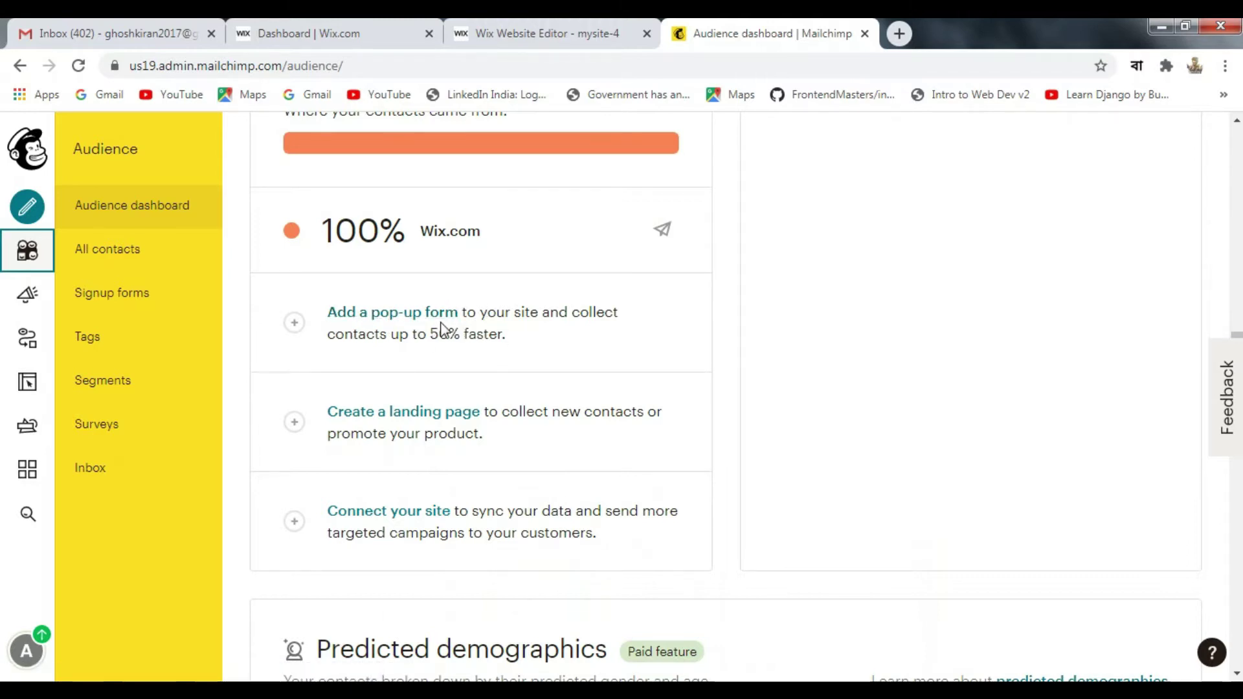
pyautogui.scroll(-3, 437, 327)
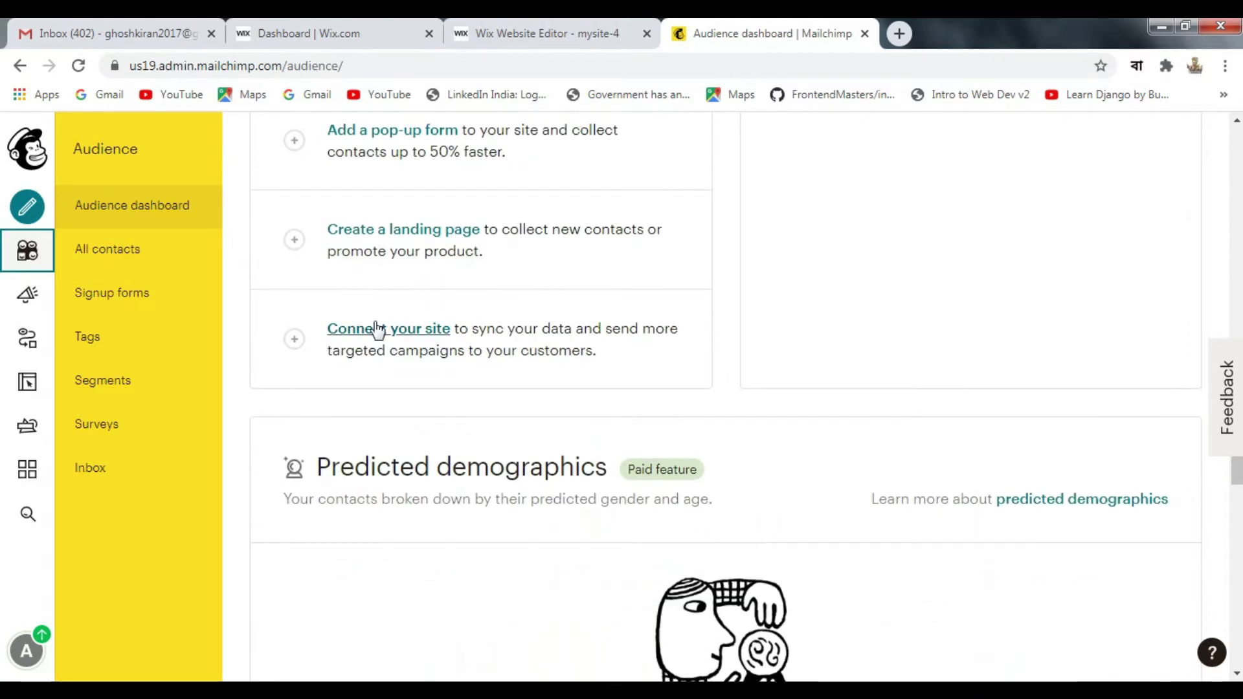
pyautogui.scroll(1, 412, 342)
pyautogui.scroll(1, 412, 342)
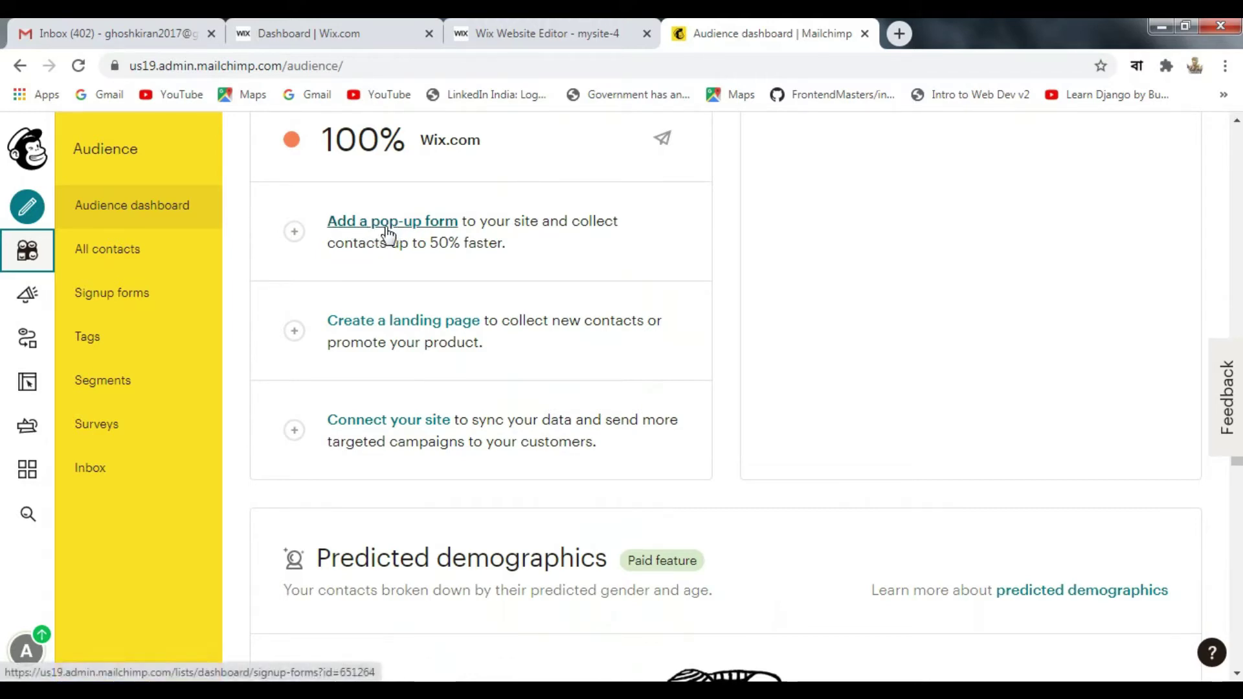
pyautogui.click(387, 226)
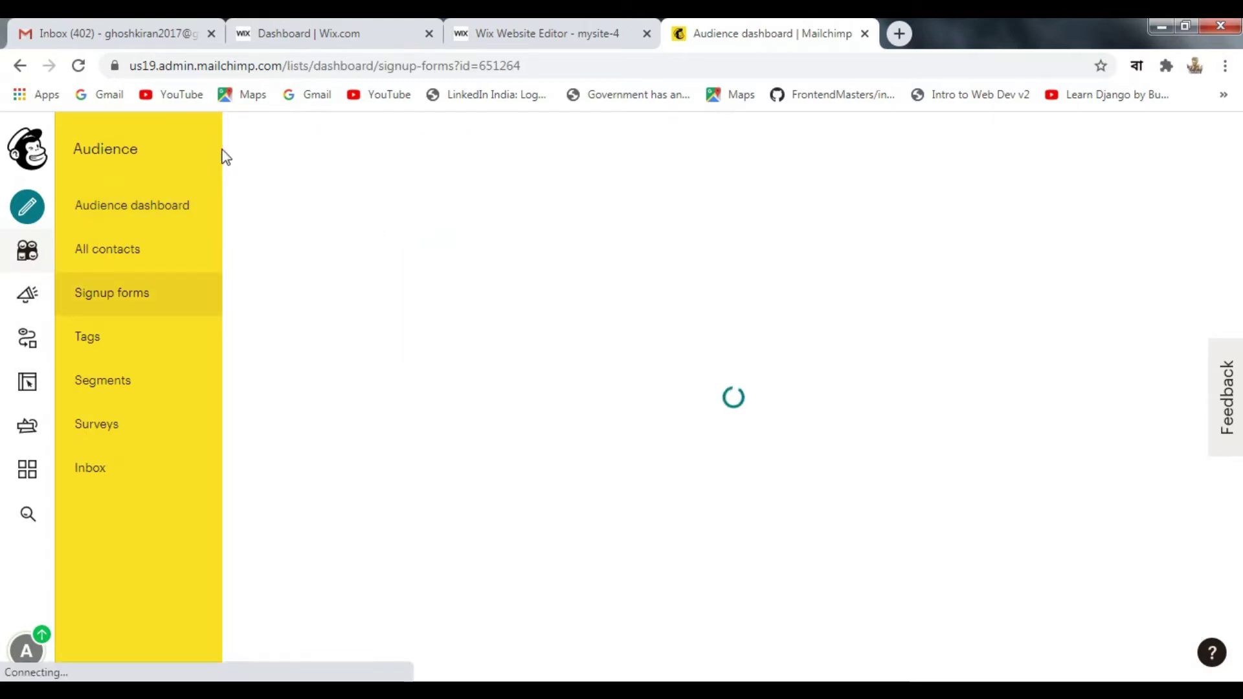
# - Choose Embedded forms for the STUDENTS CIRCLE audience and review its Classic form options
pyautogui.scroll(-4, 657, 265)
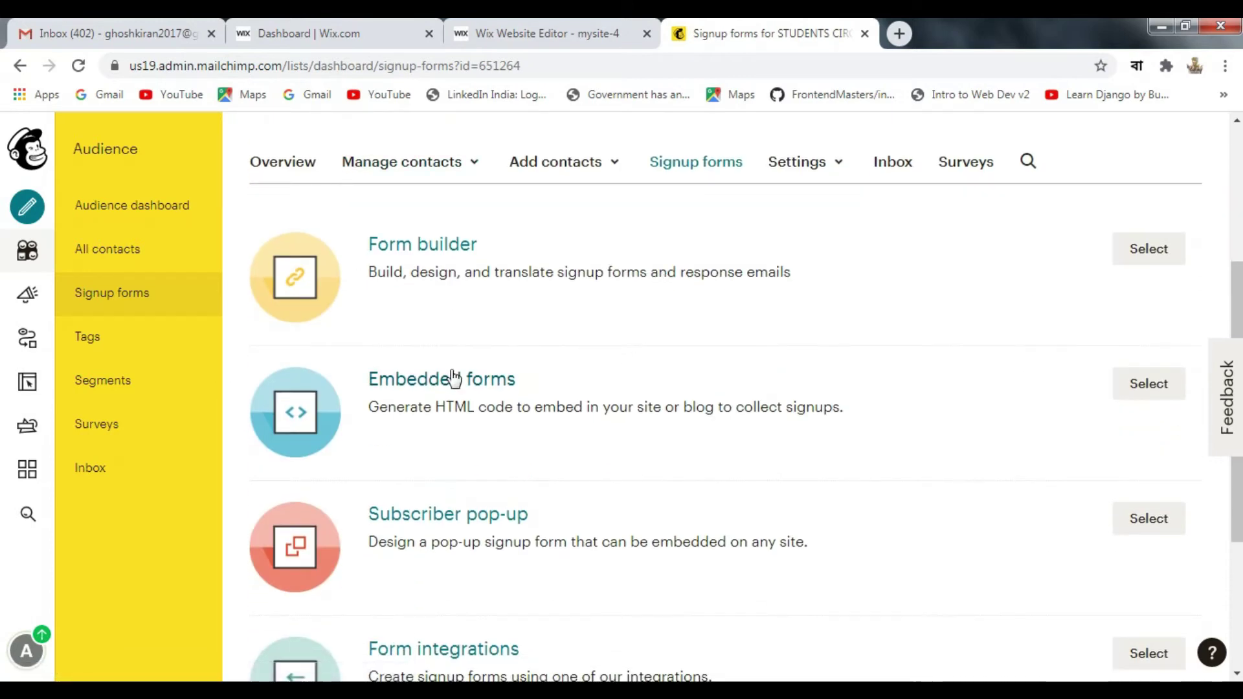
pyautogui.click(377, 252)
pyautogui.scroll(-3, 464, 321)
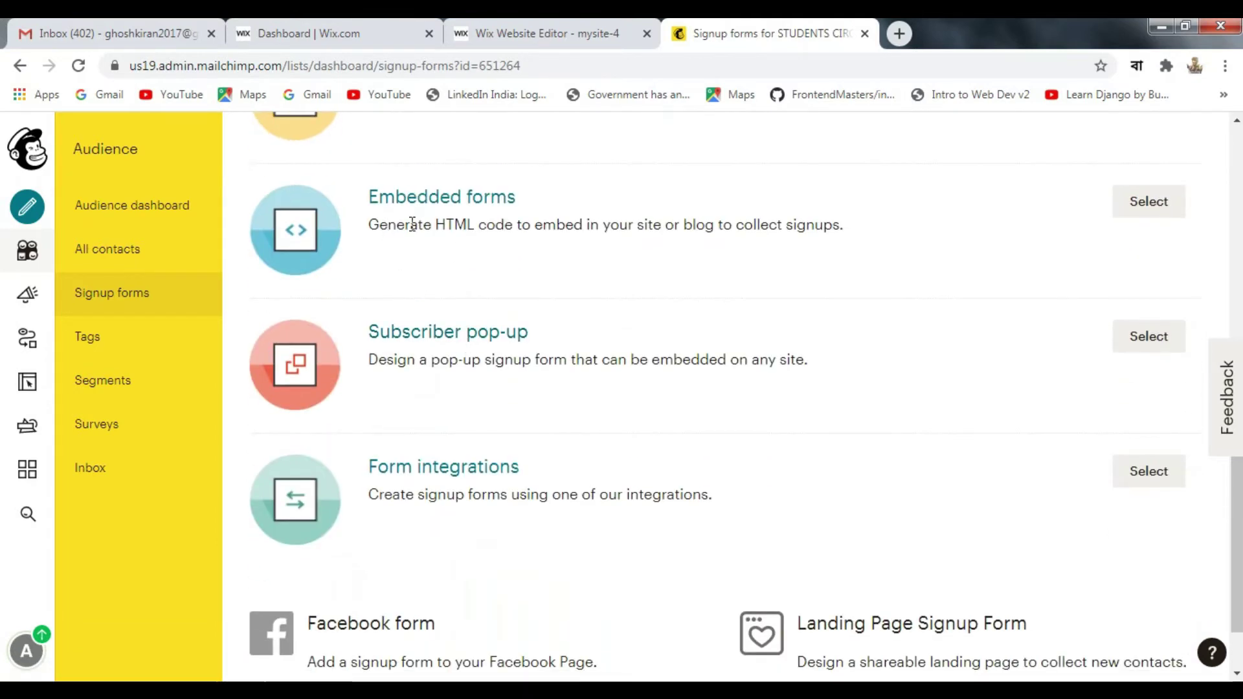
pyautogui.scroll(-1, 485, 220)
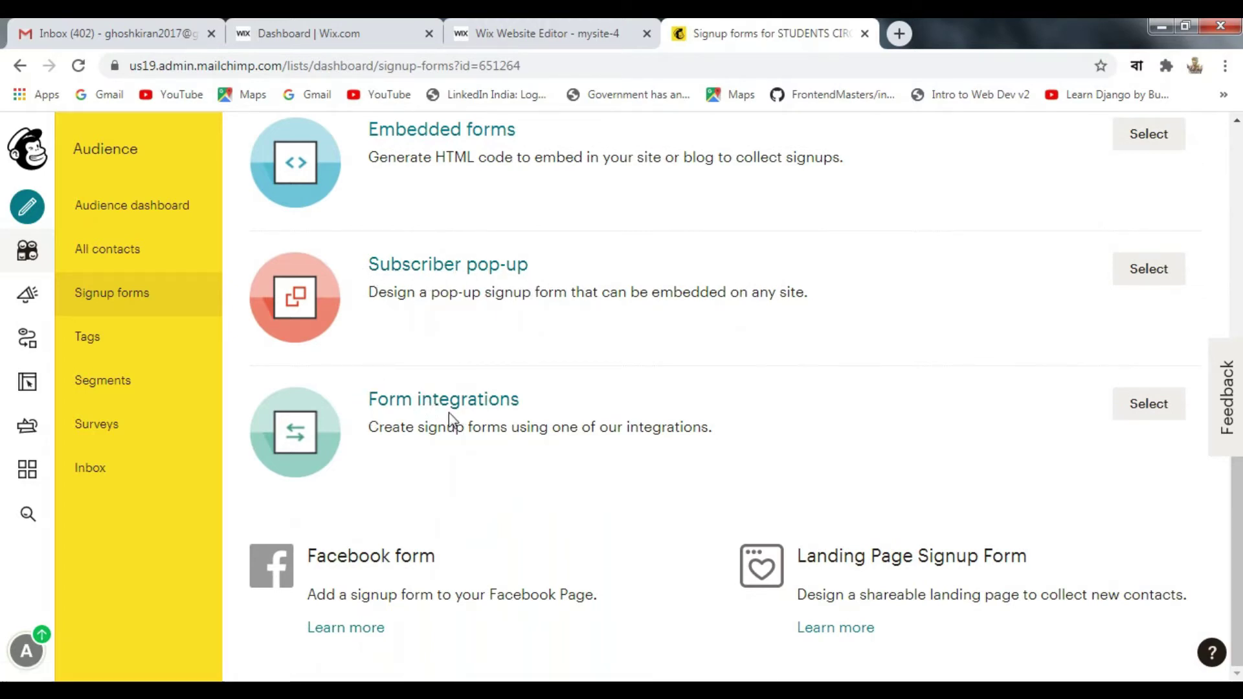
pyautogui.scroll(1, 525, 426)
pyautogui.scroll(3, 525, 426)
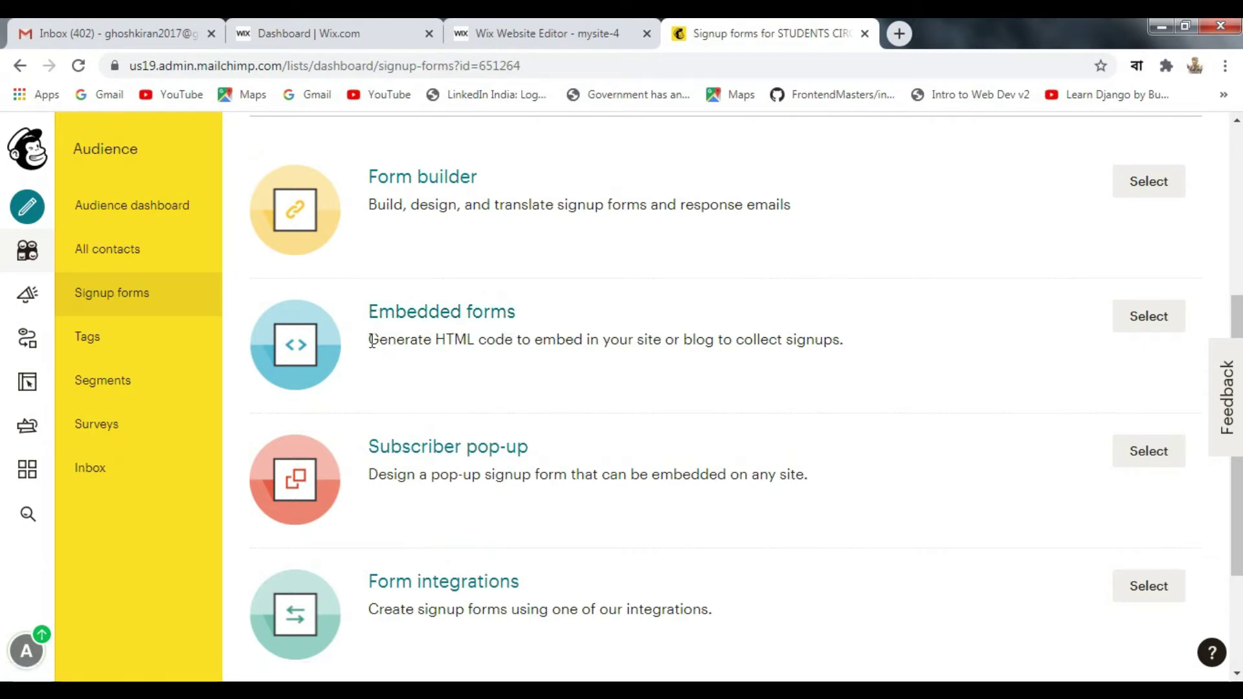
pyautogui.moveTo(372, 341); pyautogui.dragTo(854, 343)
pyautogui.click(853, 344)
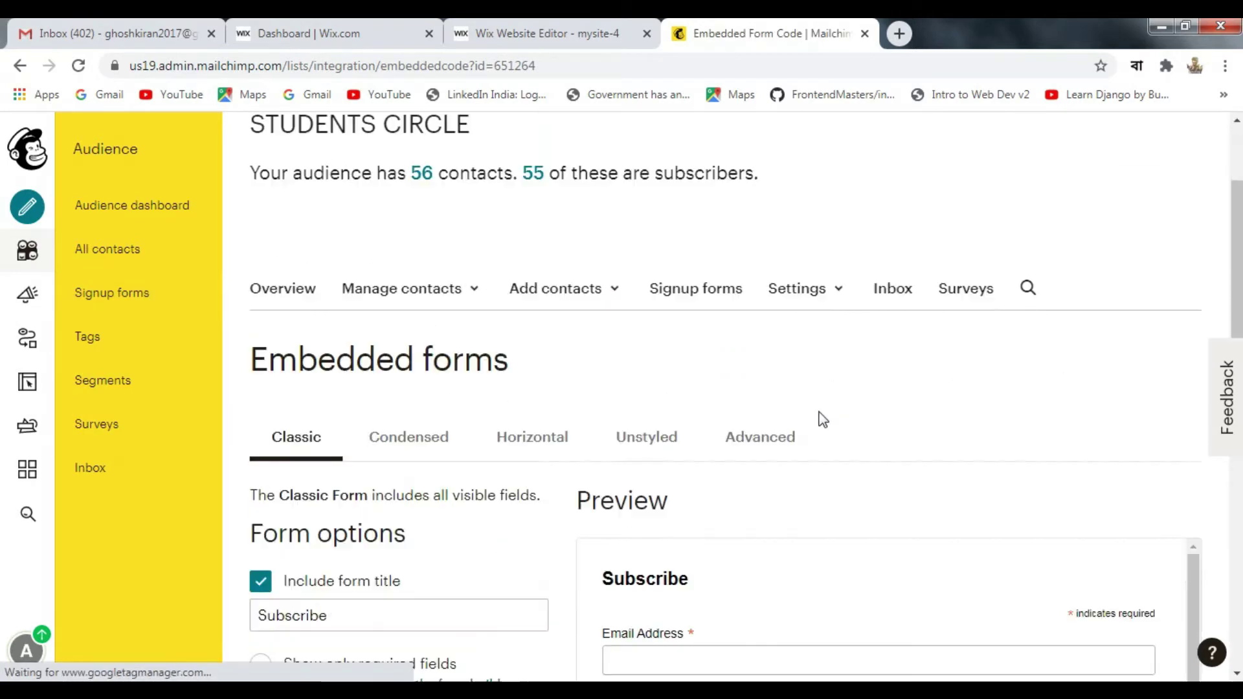
pyautogui.scroll(-3, 823, 420)
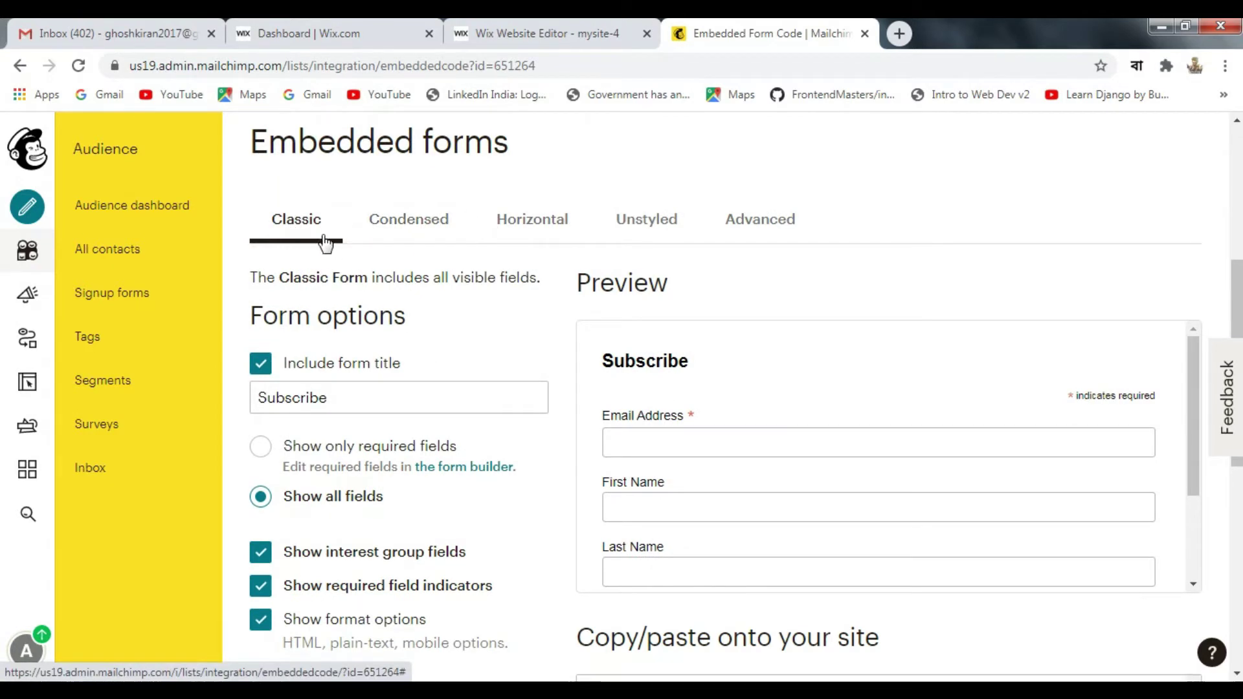
pyautogui.click(422, 228)
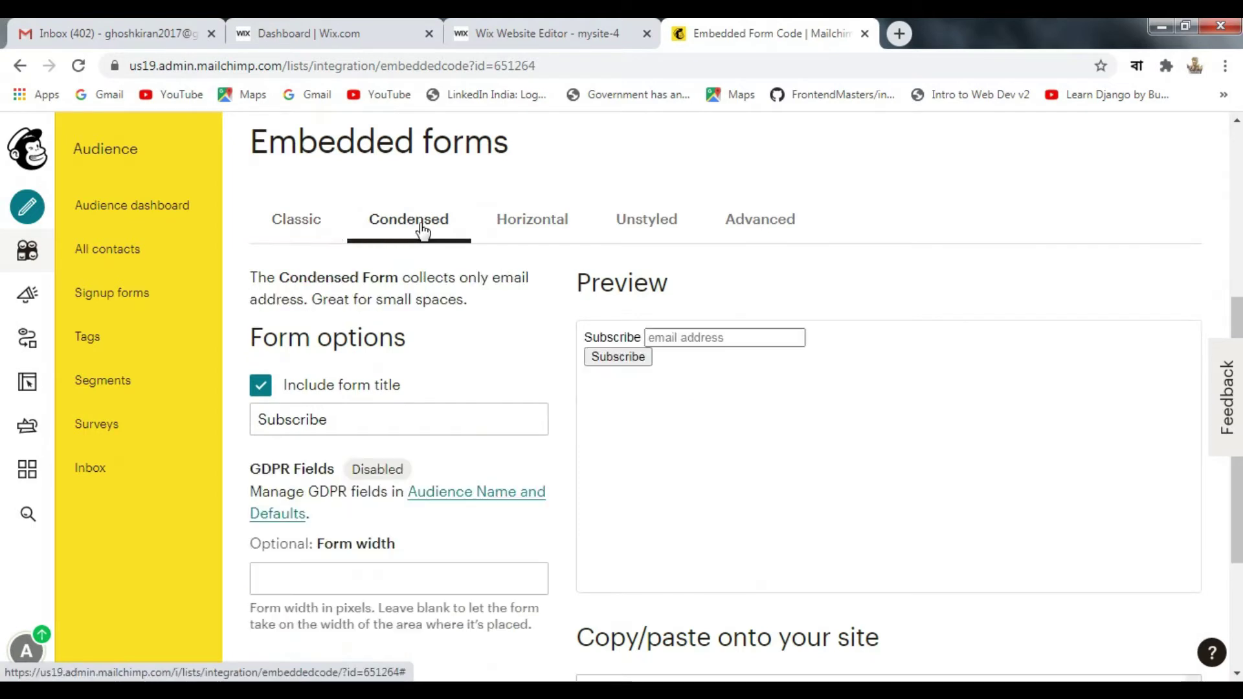
pyautogui.click(666, 225)
pyautogui.click(777, 227)
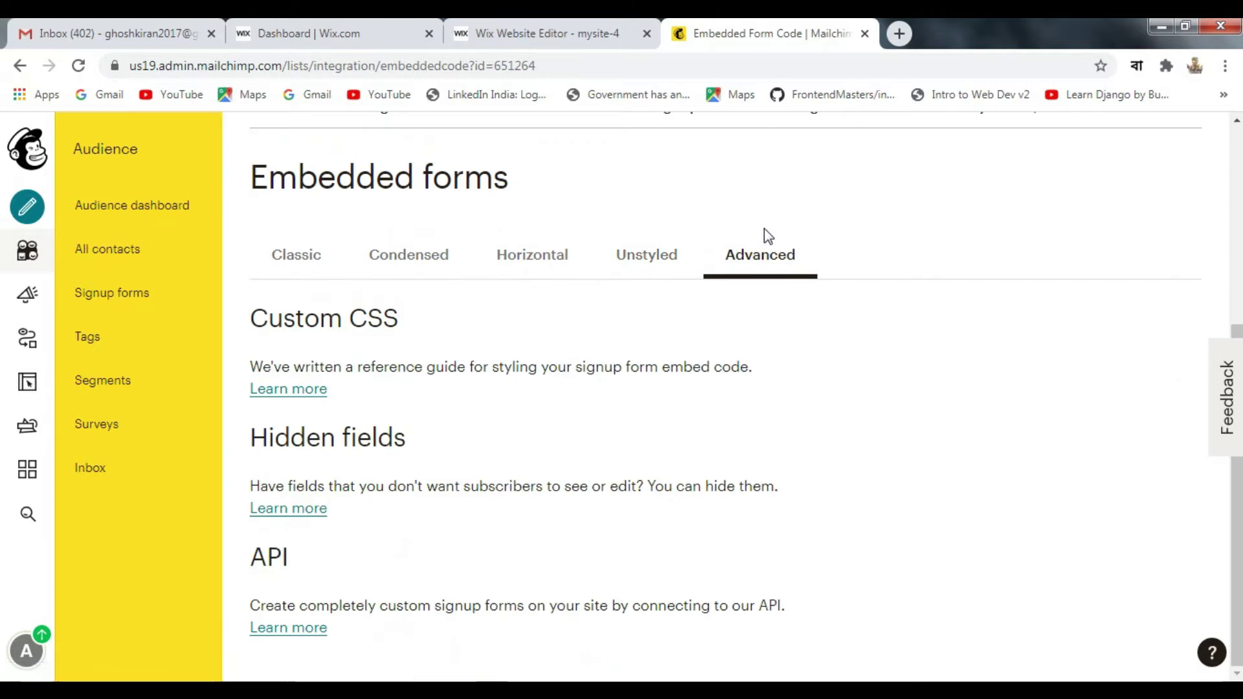
pyautogui.click(312, 263)
pyautogui.scroll(-3, 810, 353)
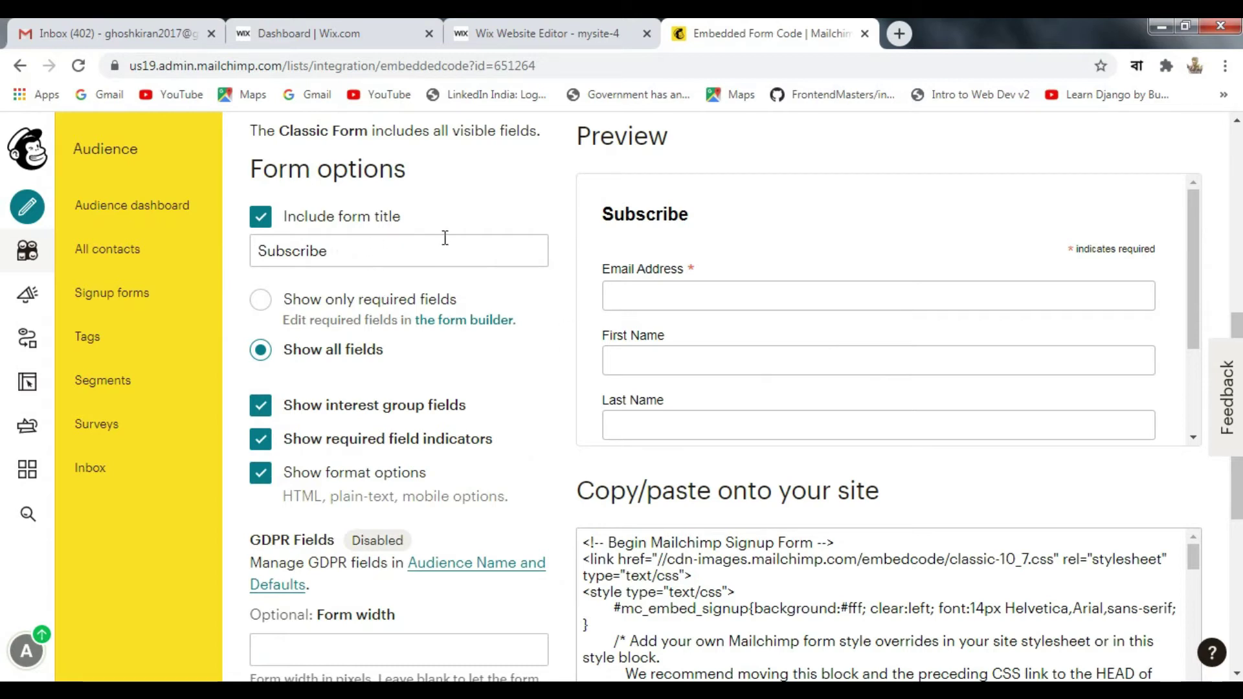
# - Change the form title to 'Please Subscribe to stay updated!' and restore Show all fields
pyautogui.moveTo(607, 219); pyautogui.dragTo(691, 217)
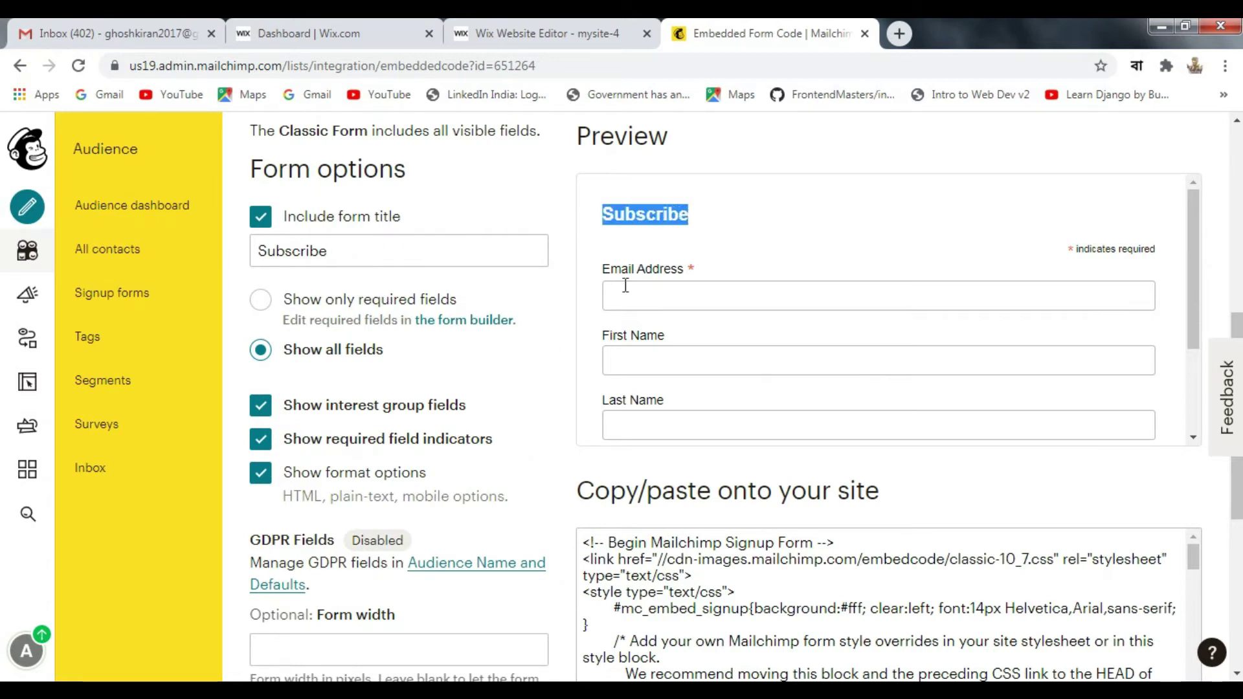
pyautogui.click(372, 249)
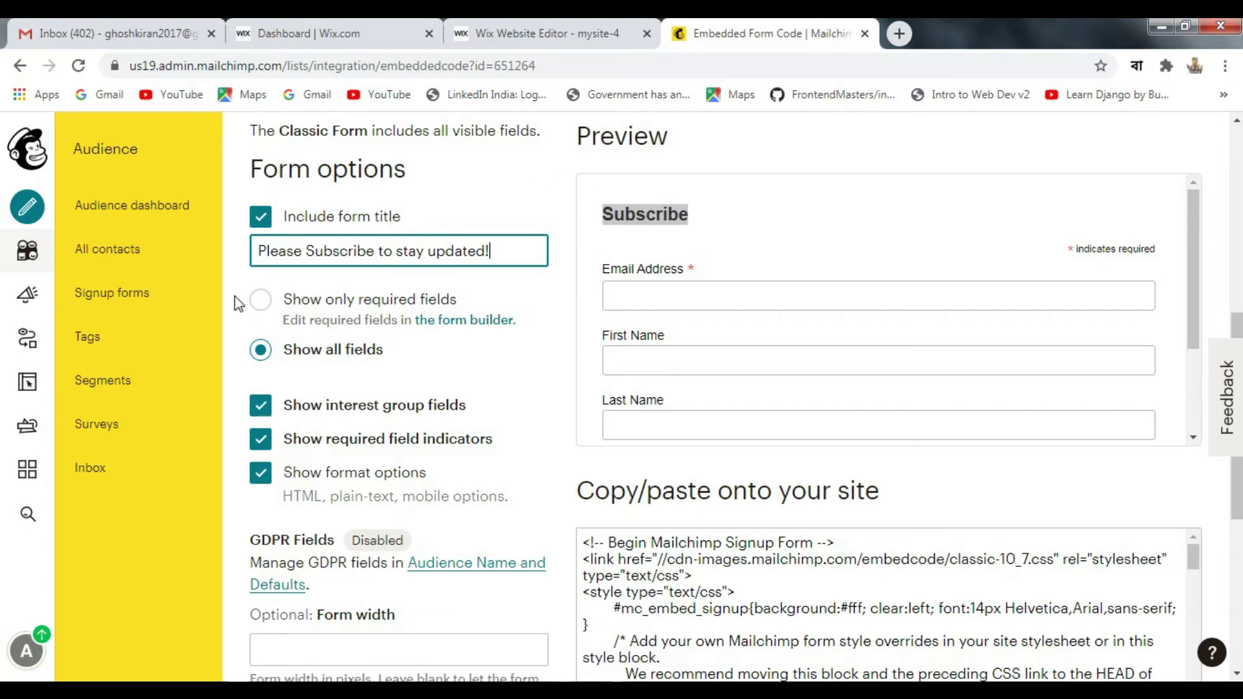
pyautogui.click(262, 314)
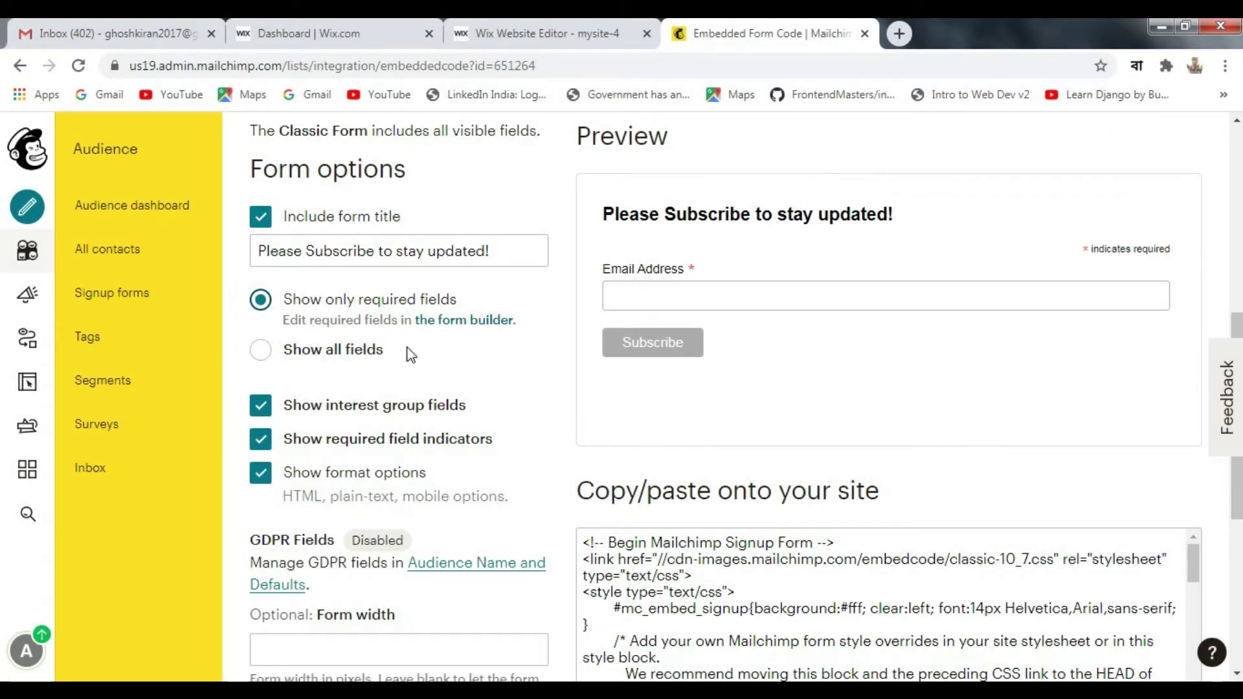
pyautogui.click(265, 355)
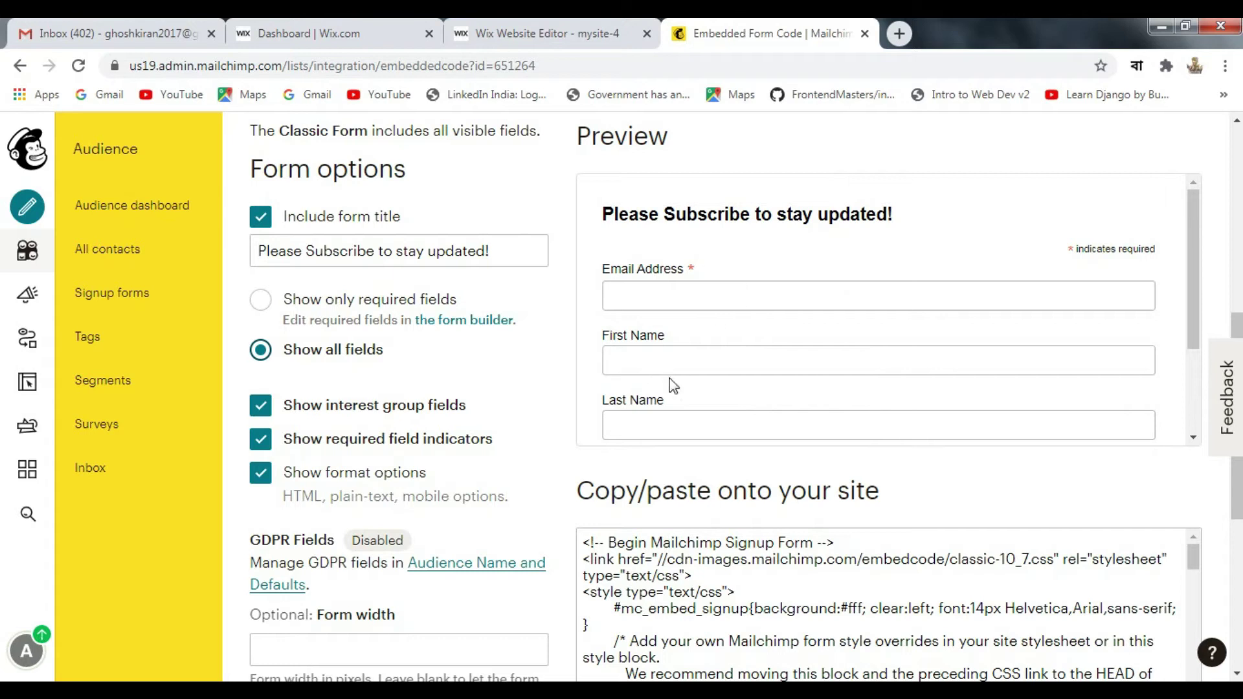
# - Hide interest group fields and toggle the required-field indicators off and back on
pyautogui.scroll(-2, 679, 405)
pyautogui.scroll(-3, 769, 359)
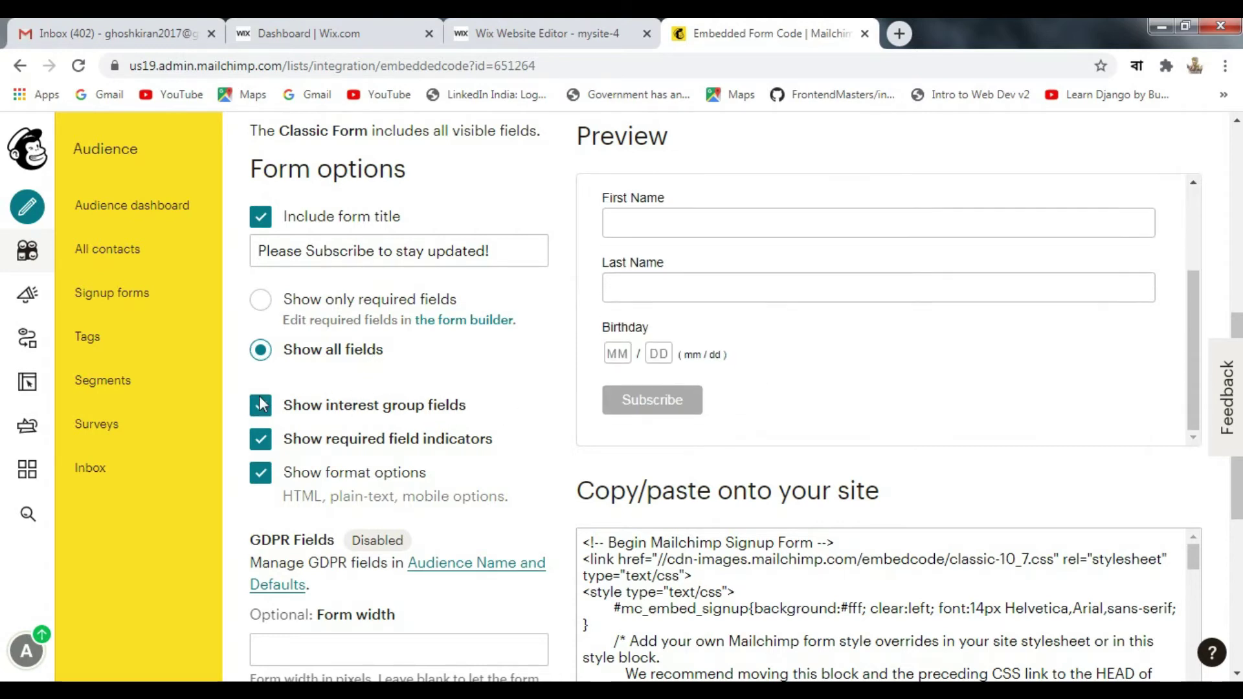
pyautogui.click(310, 408)
pyautogui.click(466, 444)
pyautogui.scroll(1, 324, 547)
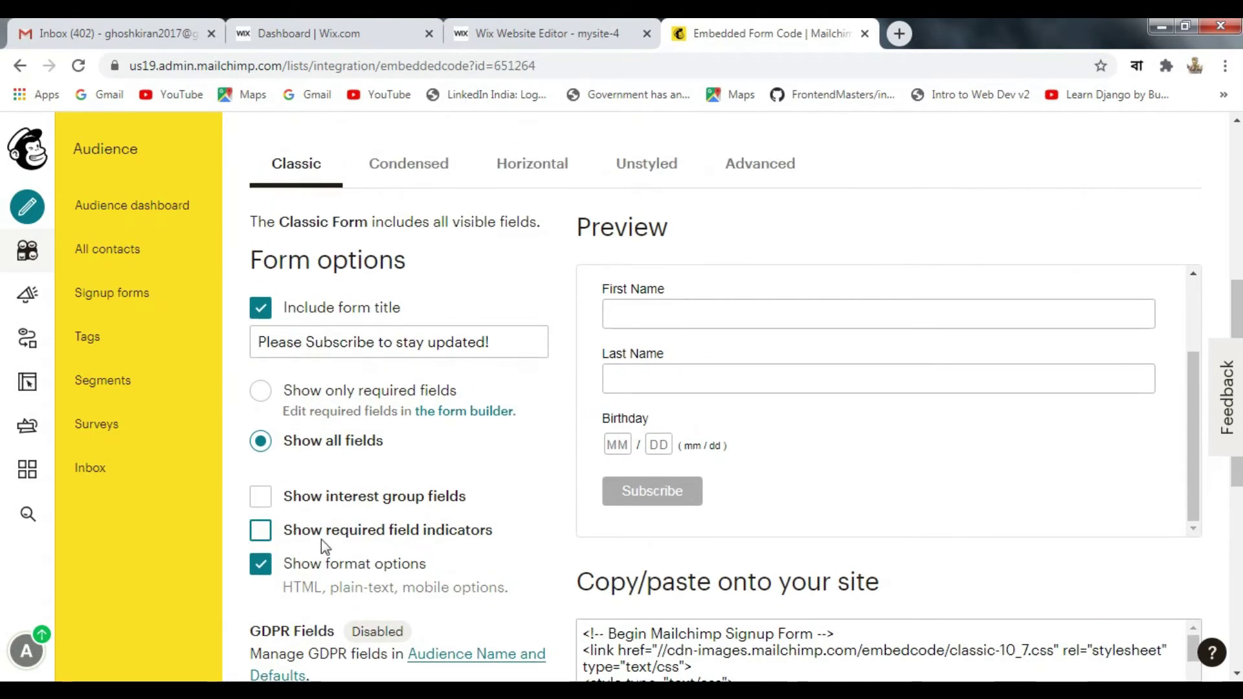
pyautogui.click(261, 531)
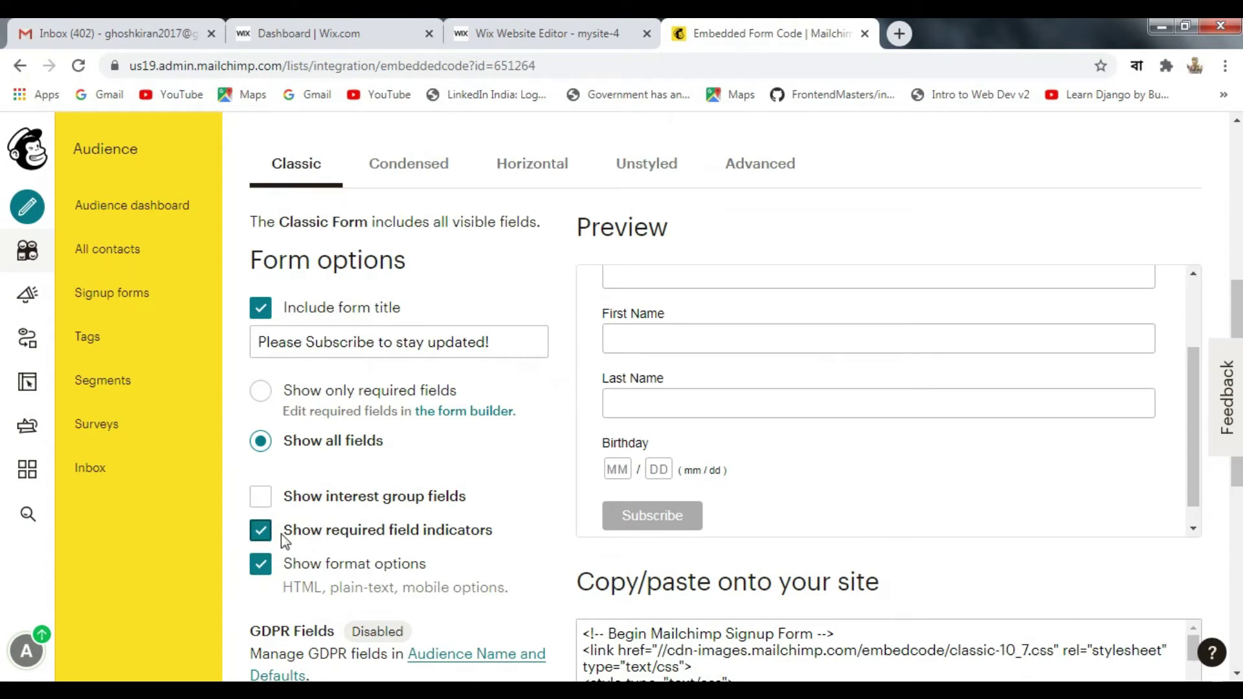
# - Disable all JavaScript and include the campaign archive and referral links
pyautogui.scroll(-4, 502, 496)
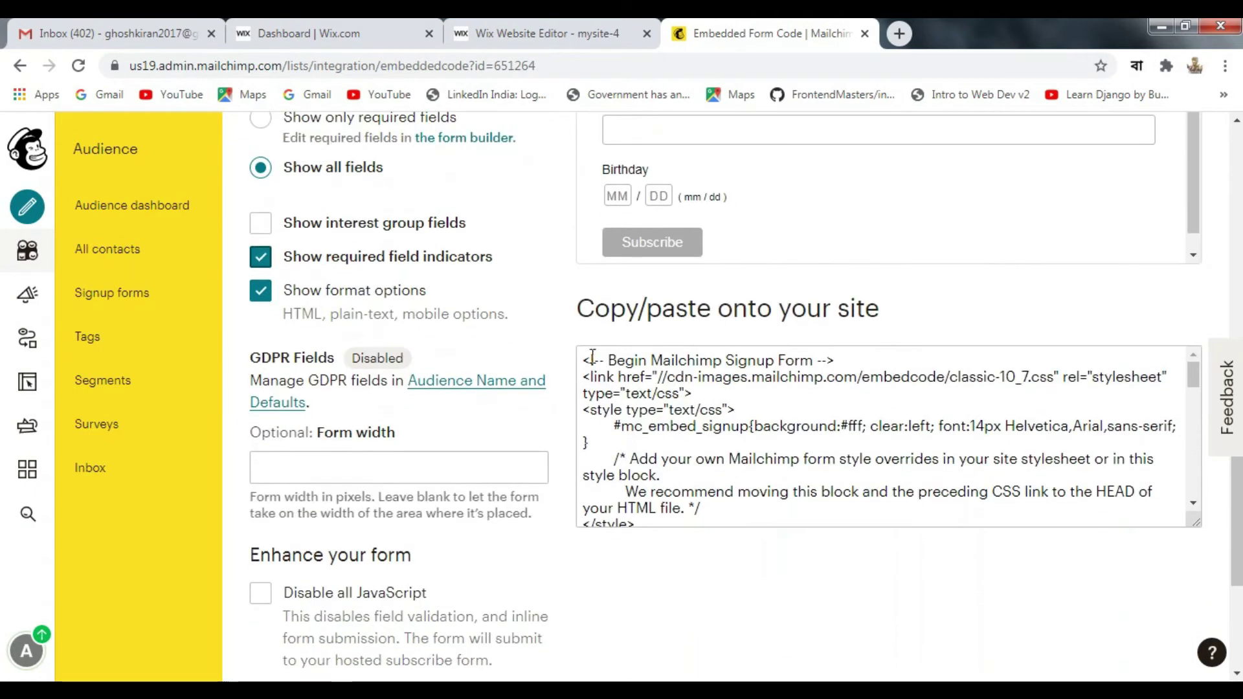
pyautogui.scroll(-6, 586, 375)
pyautogui.scroll(-3, 511, 525)
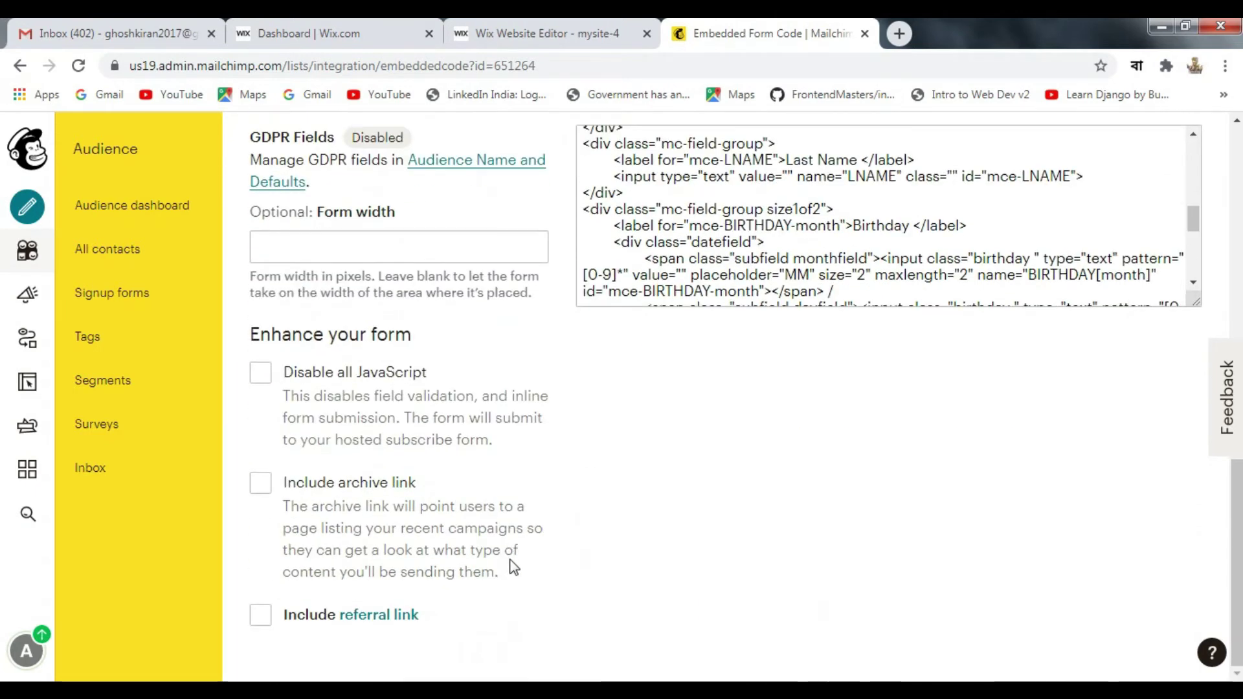
pyautogui.click(262, 382)
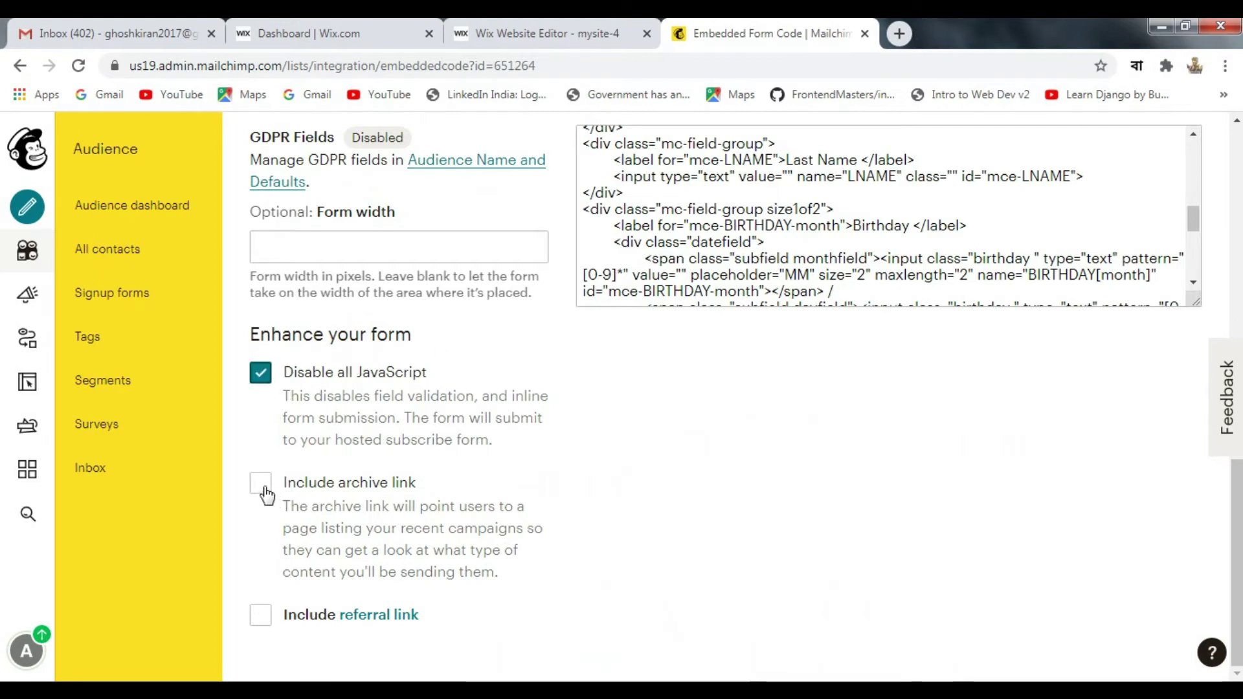
pyautogui.click(293, 495)
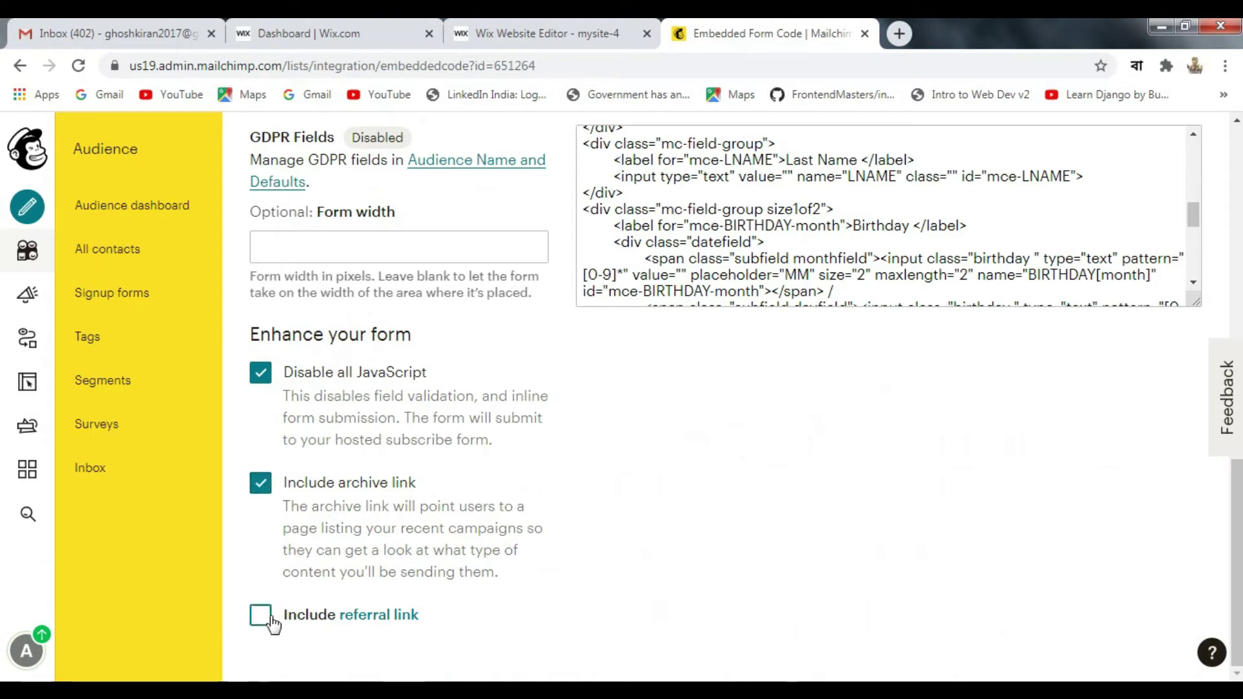
pyautogui.click(272, 623)
# - Review the form preview, selecting its 'Powered by MailChimp' text
pyautogui.scroll(4, 468, 505)
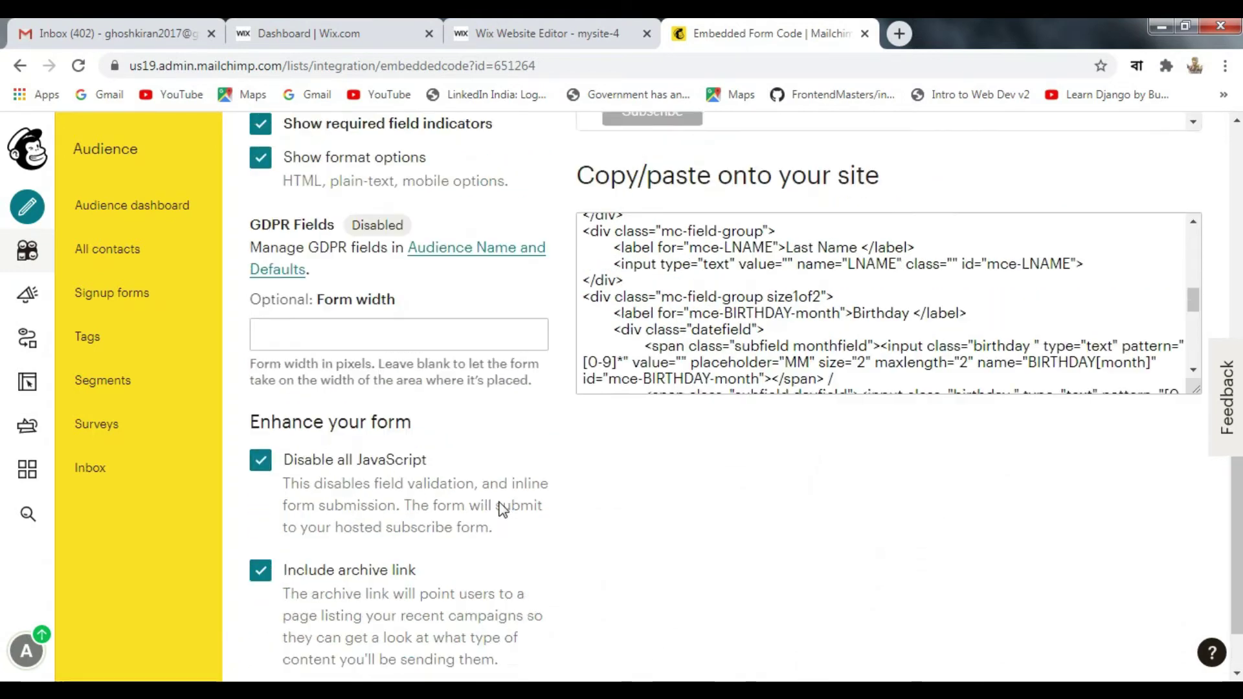
pyautogui.scroll(3, 826, 475)
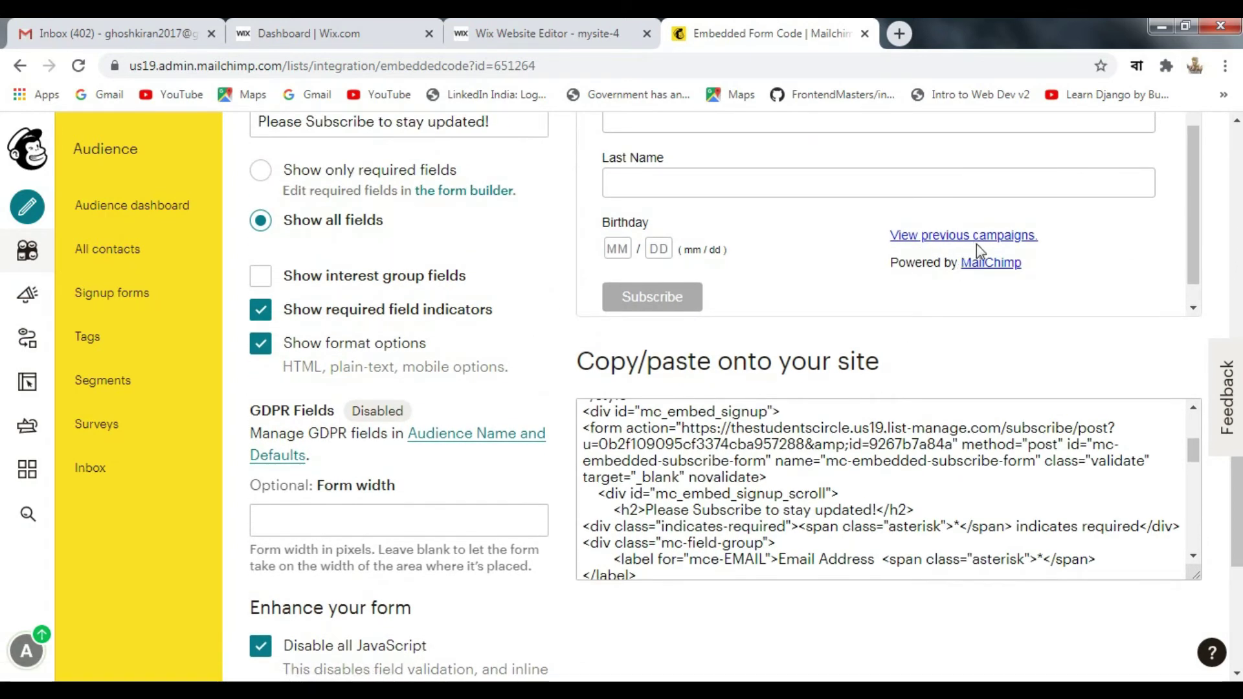
pyautogui.scroll(3, 984, 272)
pyautogui.scroll(-2, 1001, 289)
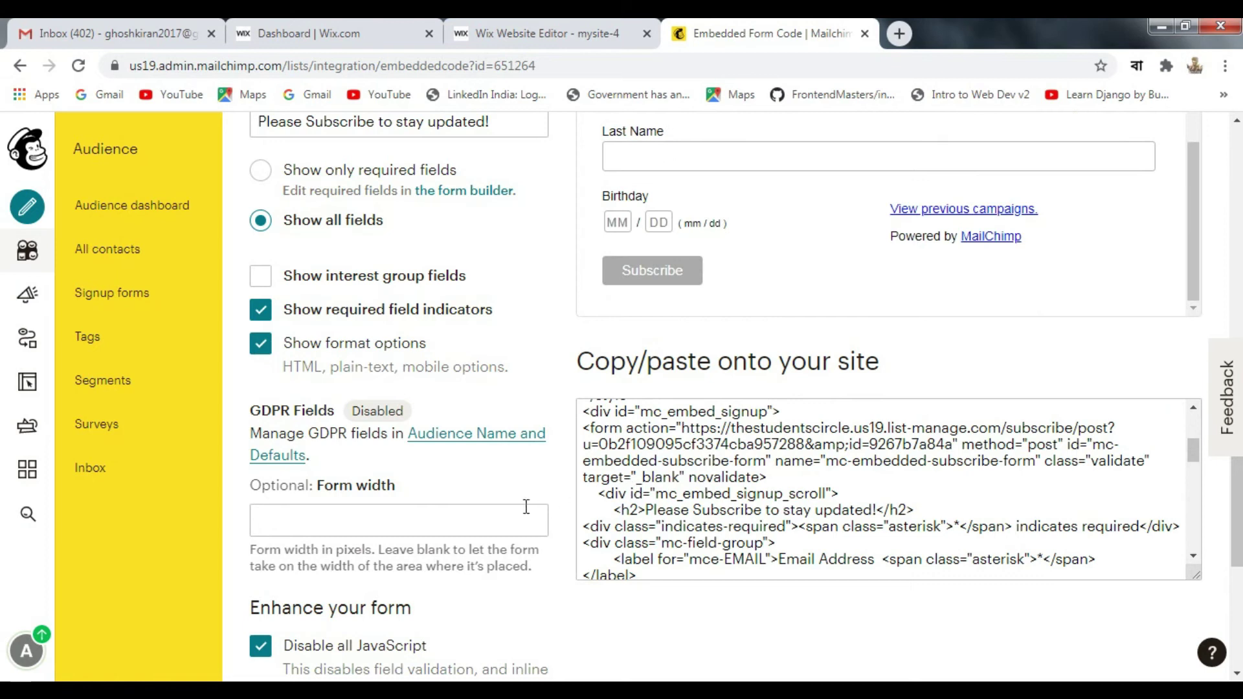
pyautogui.scroll(-3, 525, 506)
pyautogui.scroll(-2, 426, 551)
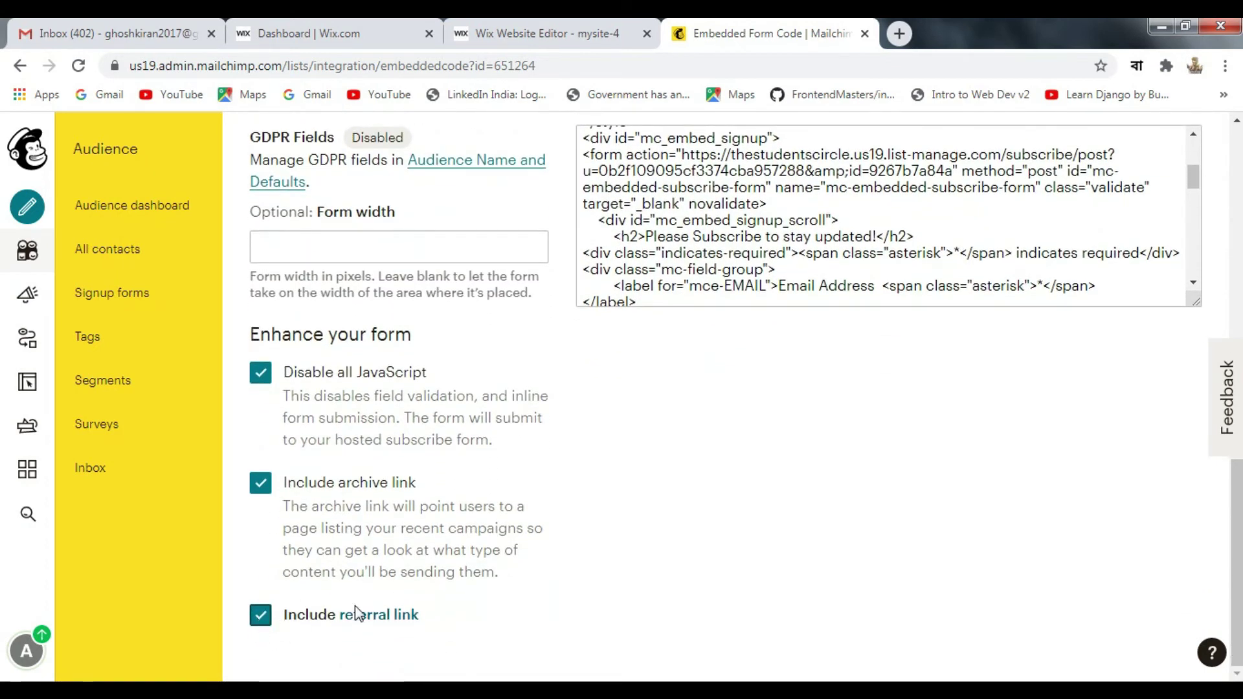
pyautogui.scroll(4, 355, 615)
pyautogui.scroll(-3, 330, 622)
pyautogui.scroll(-2, 327, 623)
pyautogui.scroll(6, 349, 638)
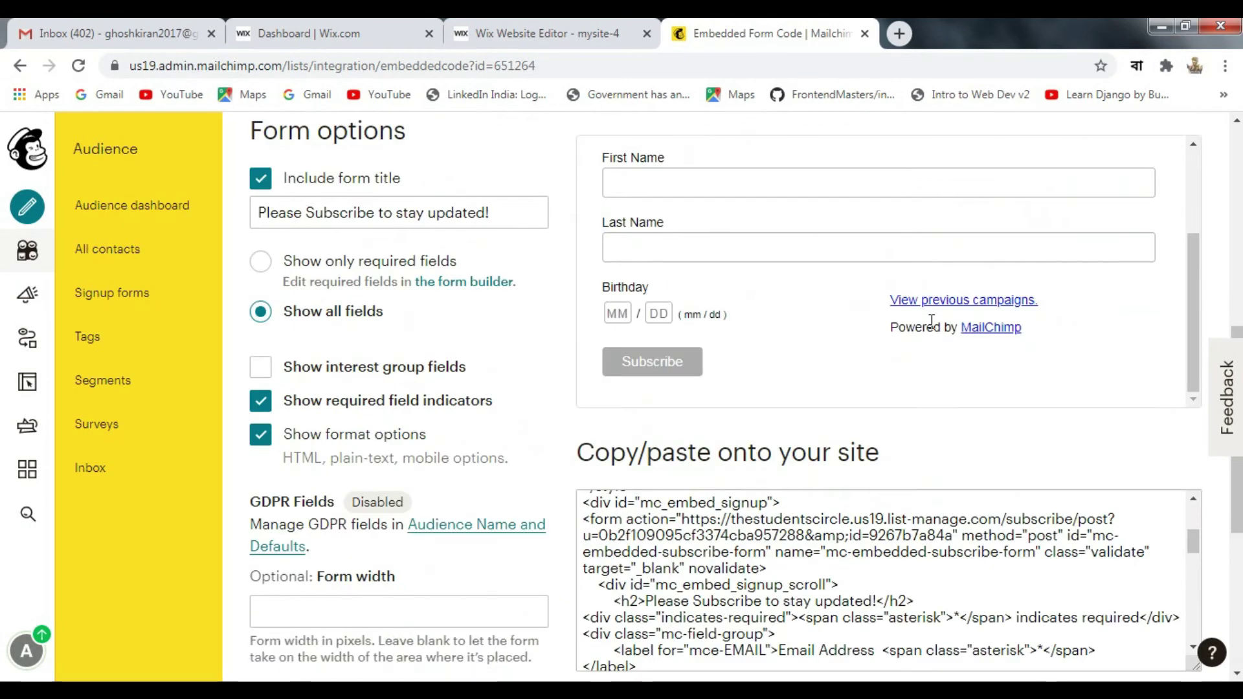
pyautogui.moveTo(888, 328); pyautogui.dragTo(1029, 331)
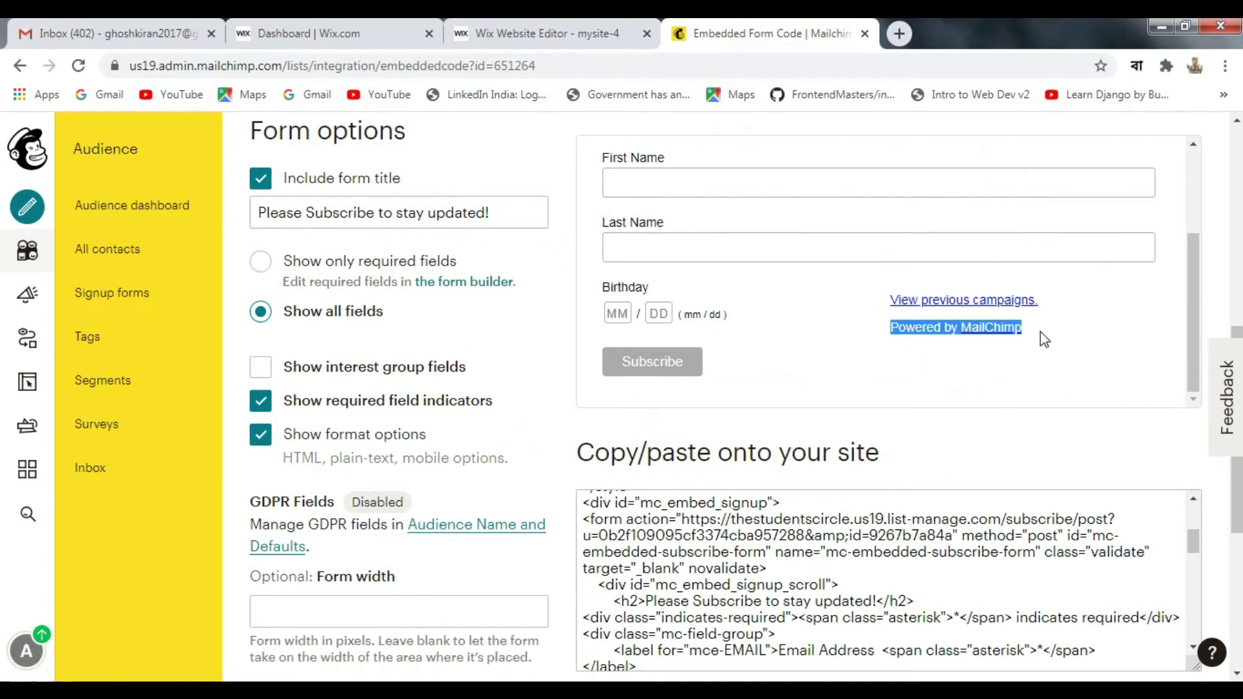
# - Remove the referral and campaign archive links from the form again
pyautogui.scroll(-3, 1115, 406)
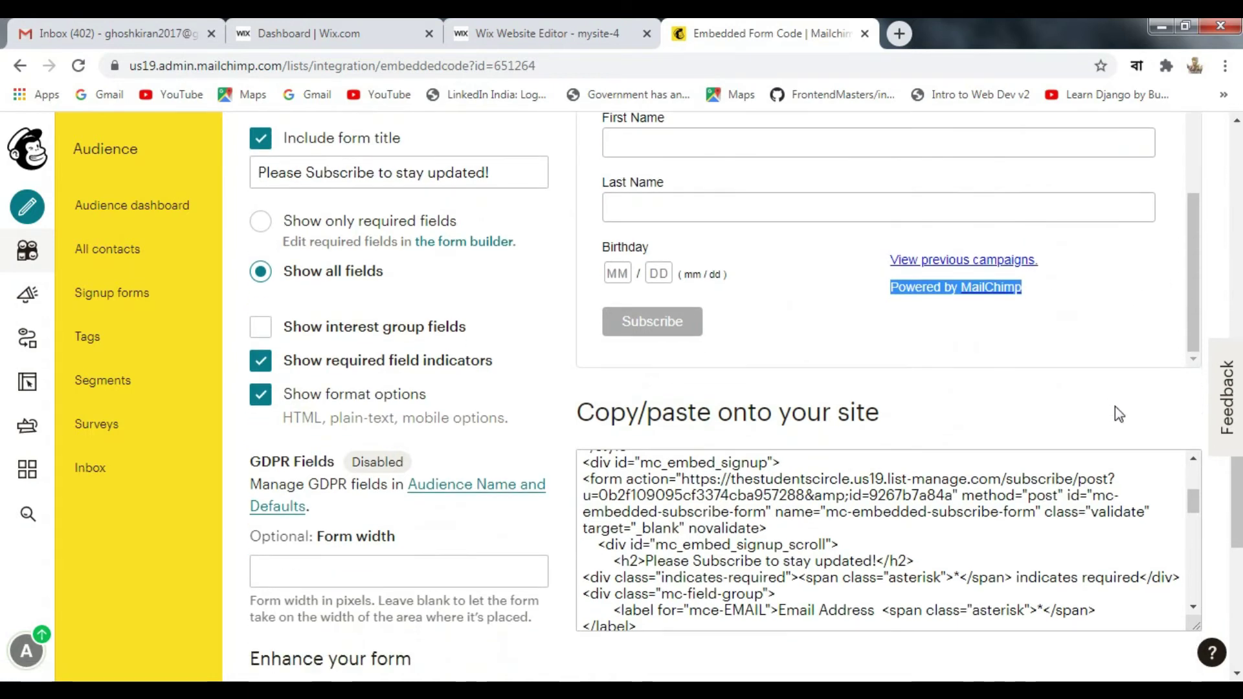
pyautogui.scroll(-3, 1080, 403)
pyautogui.scroll(-3, 414, 598)
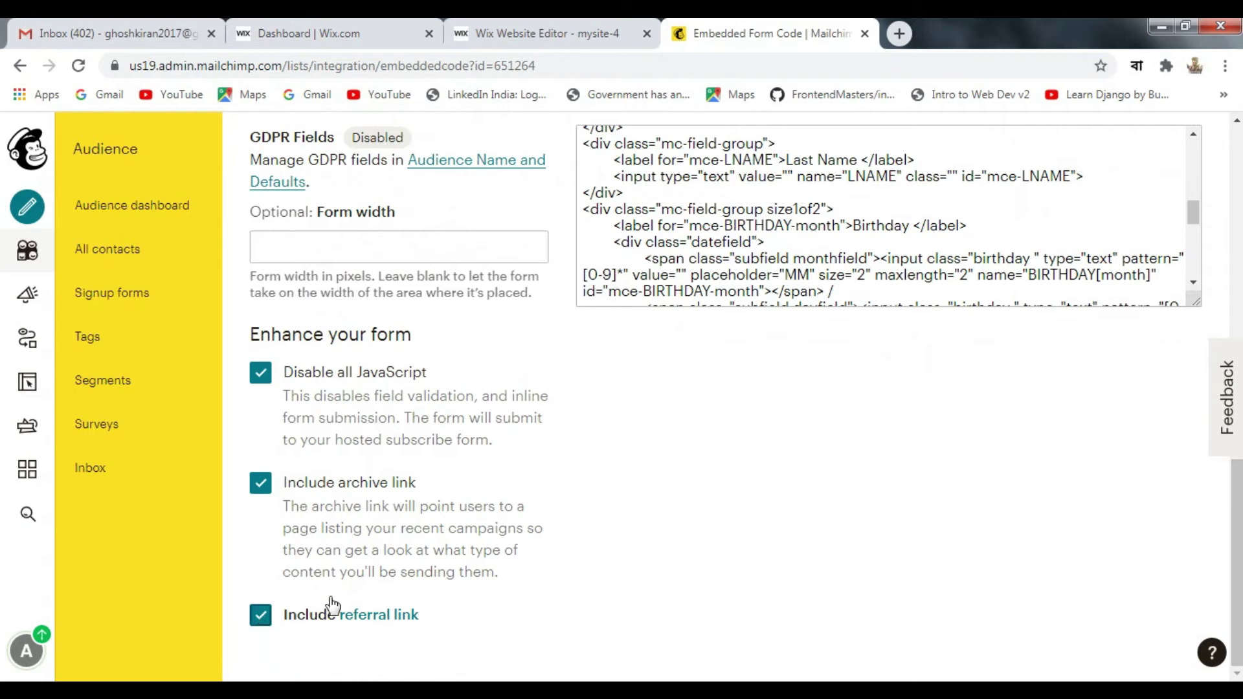
pyautogui.click(263, 607)
pyautogui.click(264, 493)
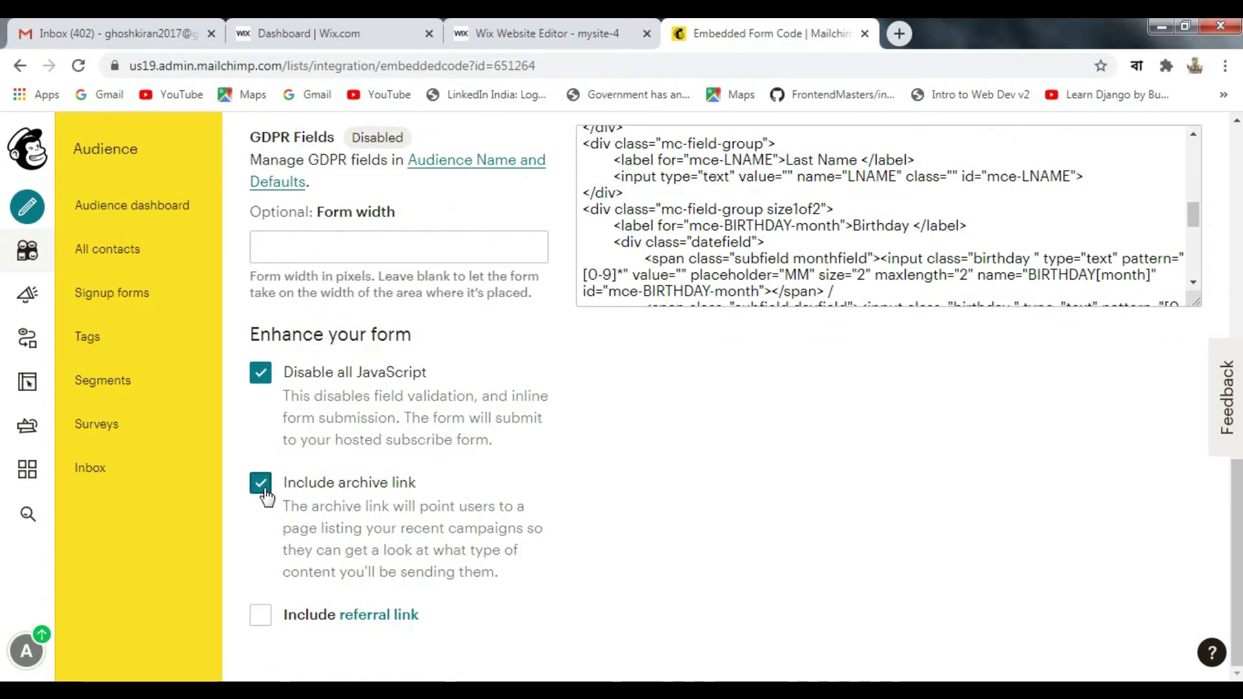
pyautogui.click(293, 496)
pyautogui.scroll(7, 487, 509)
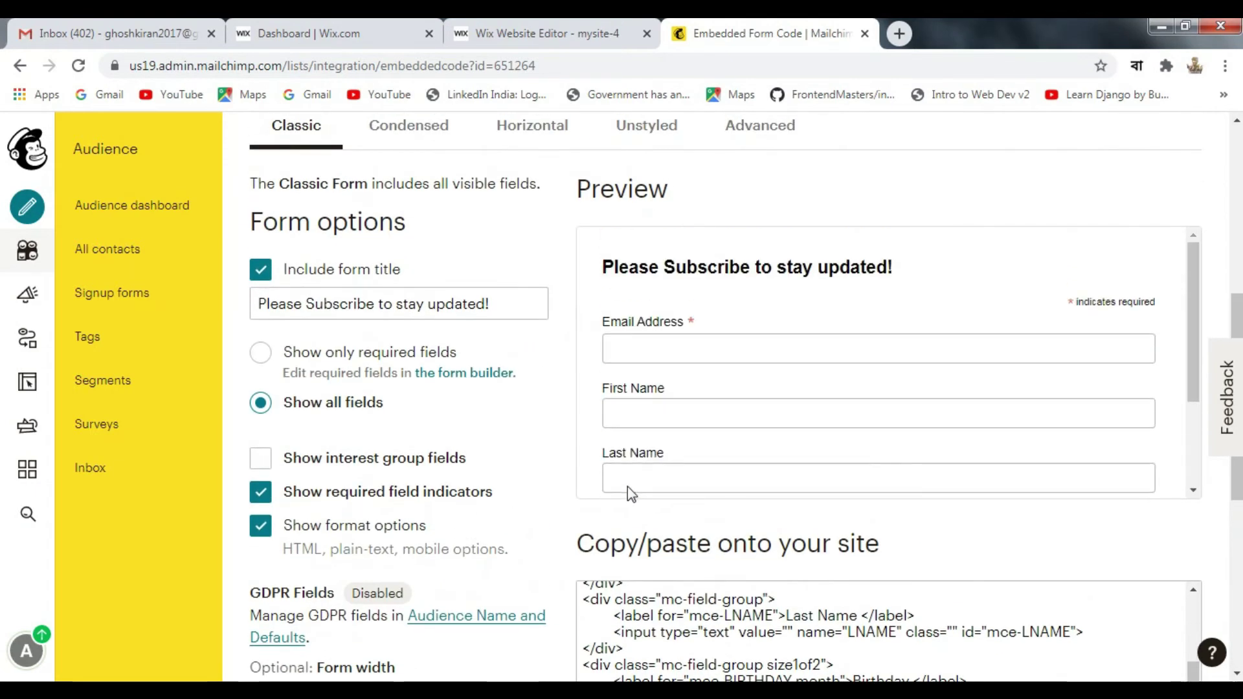
pyautogui.scroll(-3, 854, 314)
pyautogui.scroll(7, 919, 369)
# - Select the entire HTML in the Copy/paste code box and copy it
pyautogui.scroll(-12, 971, 364)
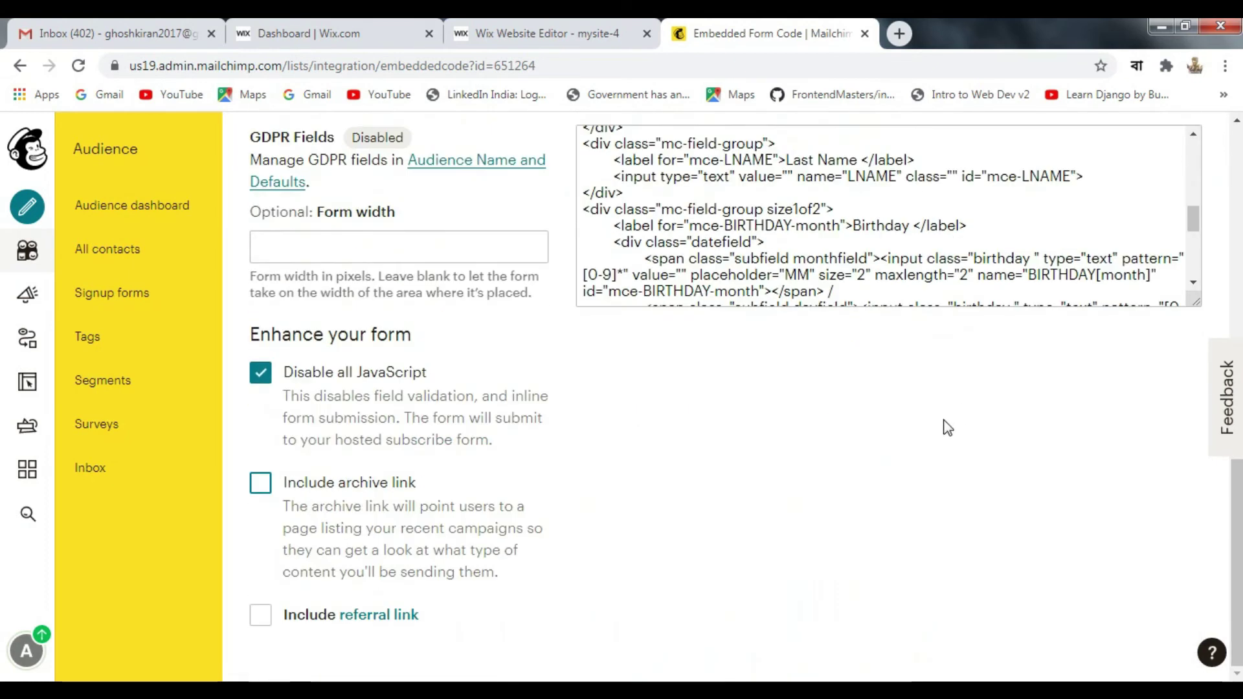
pyautogui.scroll(4, 946, 426)
pyautogui.scroll(6, 885, 488)
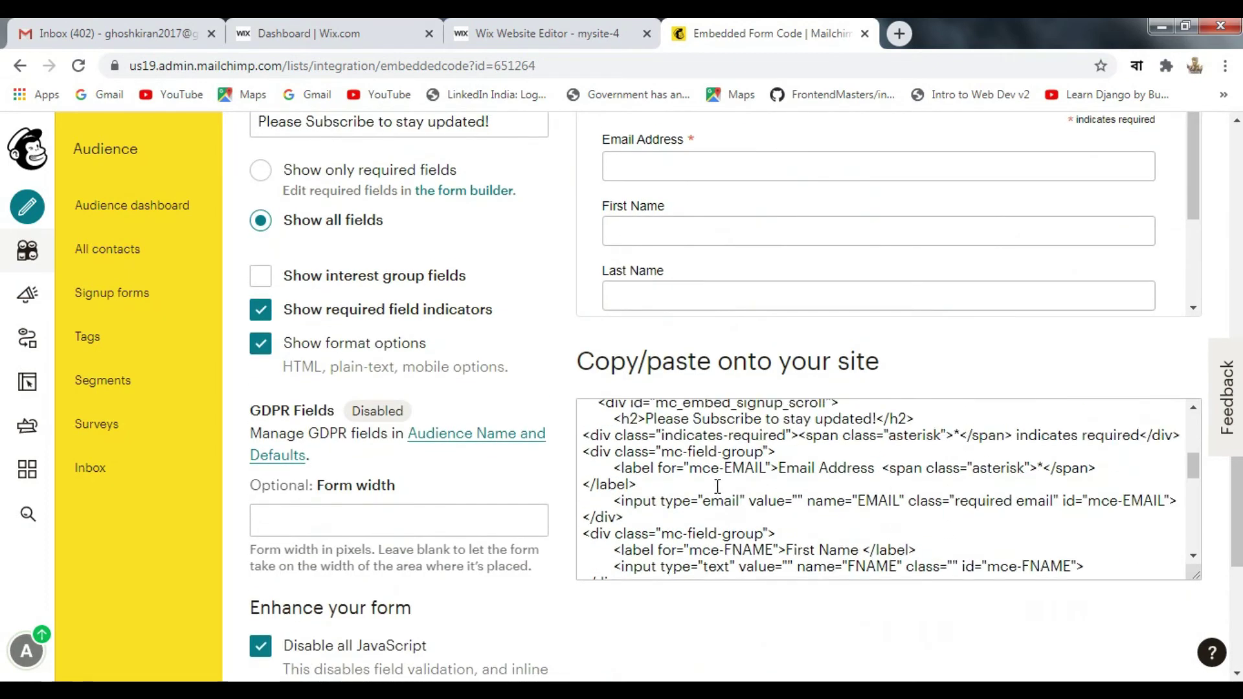
pyautogui.scroll(1, 724, 486)
pyautogui.moveTo(584, 421); pyautogui.dragTo(874, 585)
pyautogui.rightClick(740, 495)
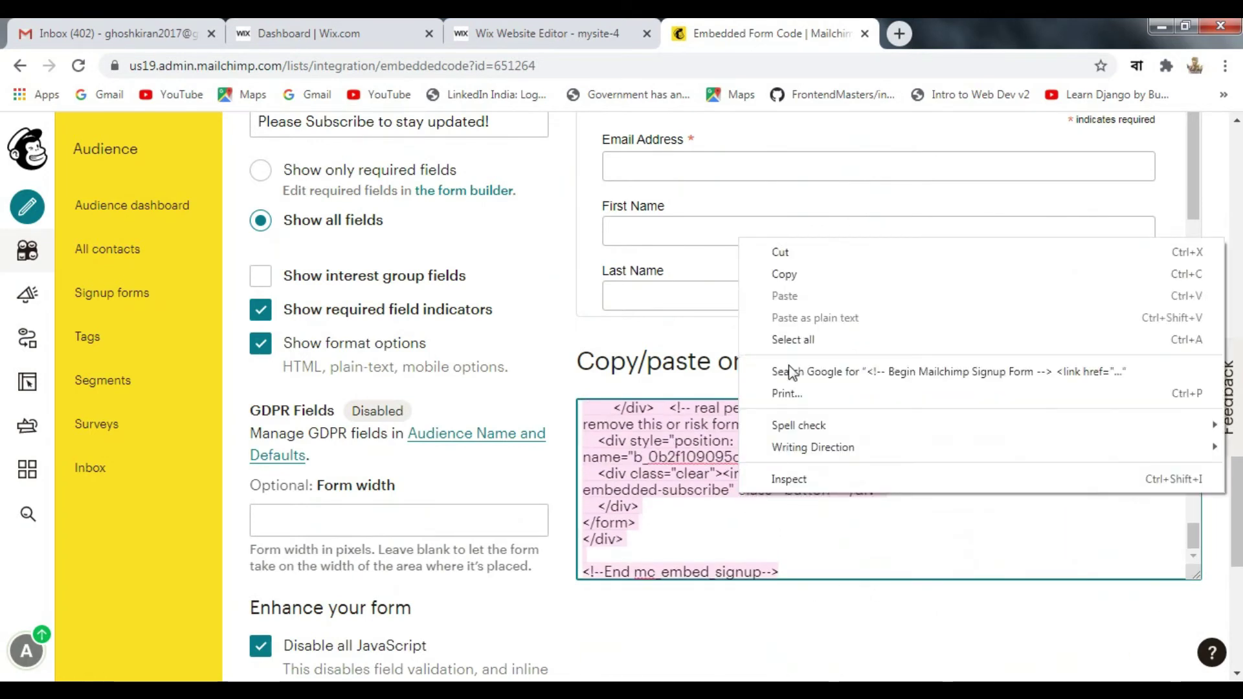
pyautogui.click(802, 278)
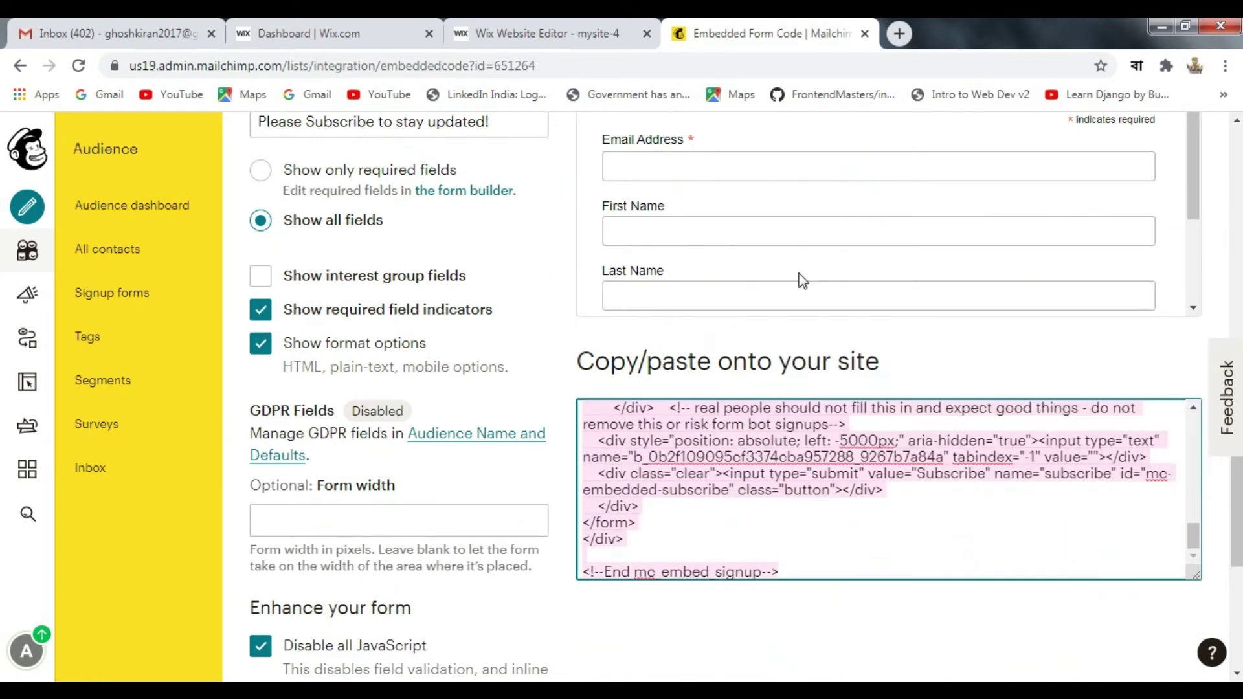
# - Switch to the 'Dashboard | Wix.com' tab and look over the blog site's dashboard
pyautogui.click(368, 31)
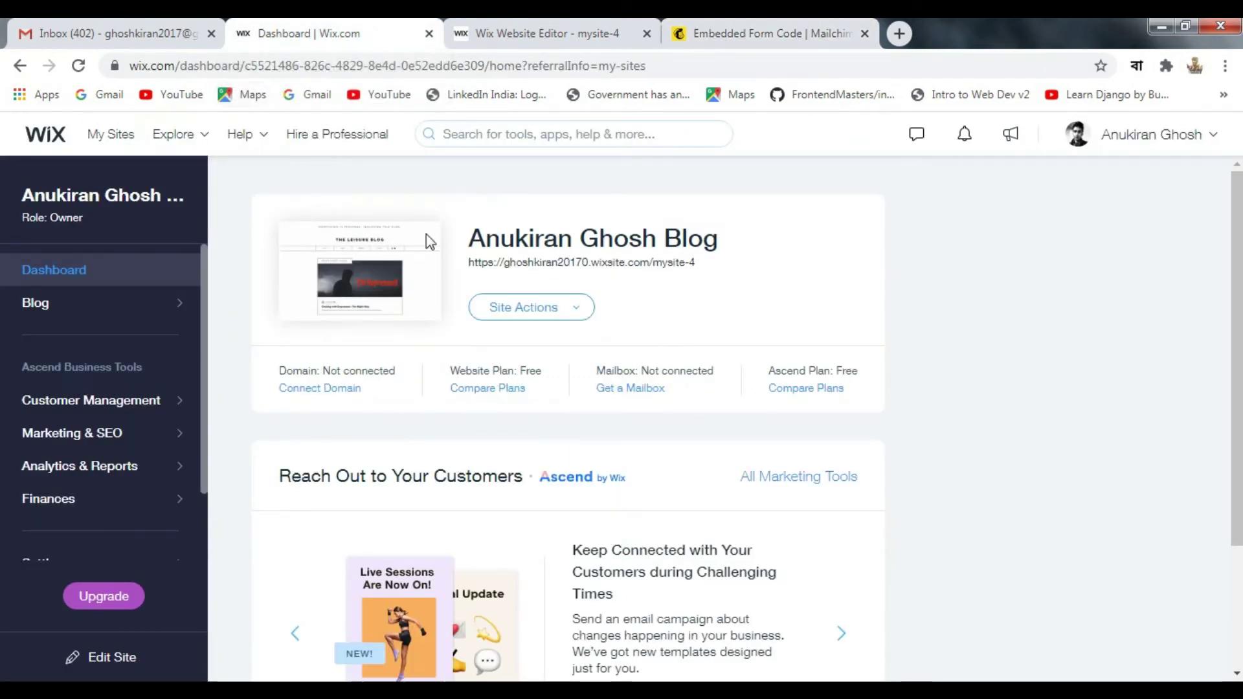
pyautogui.scroll(-3, 544, 355)
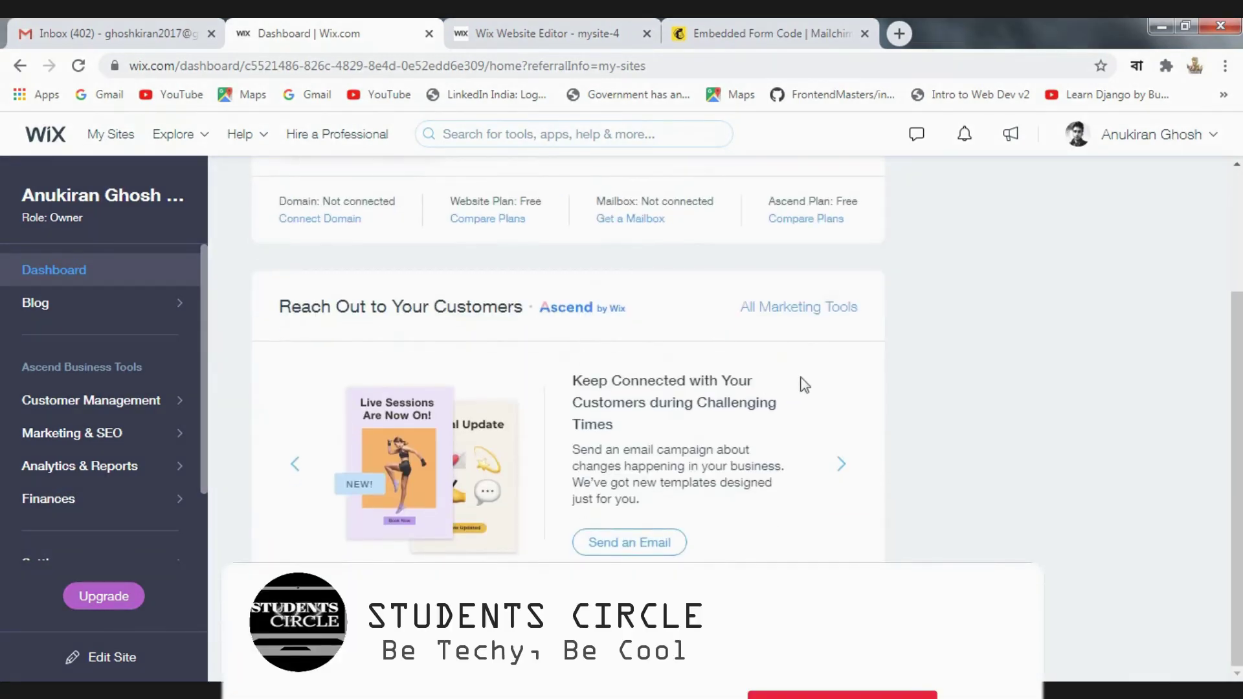
pyautogui.scroll(3, 617, 461)
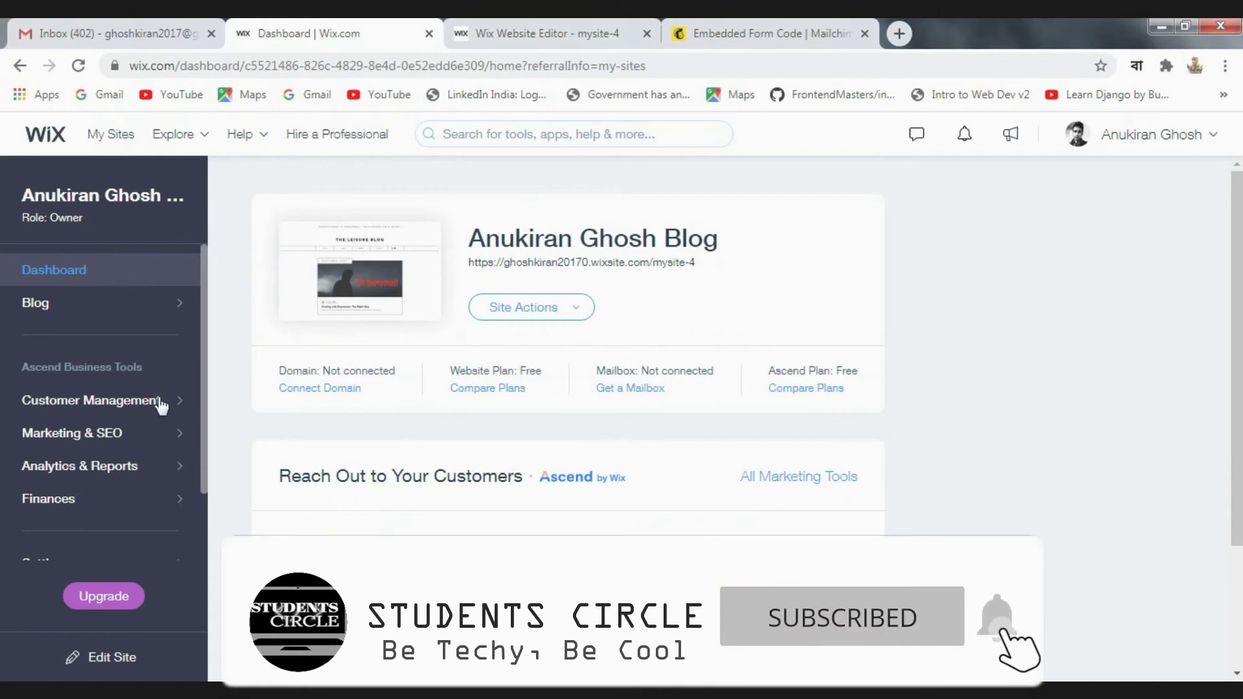
# - In the Wix Editor, drag an HTML iframe from Add > Embed onto the About page
pyautogui.click(572, 33)
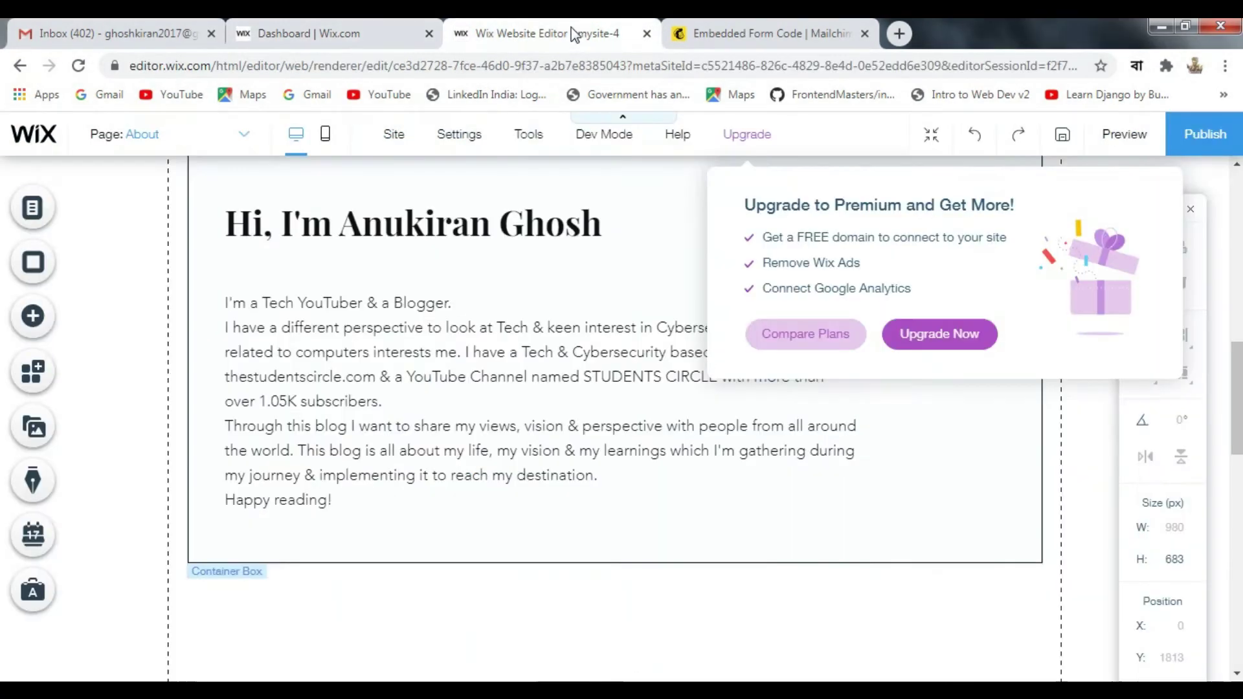
pyautogui.scroll(-1, 519, 439)
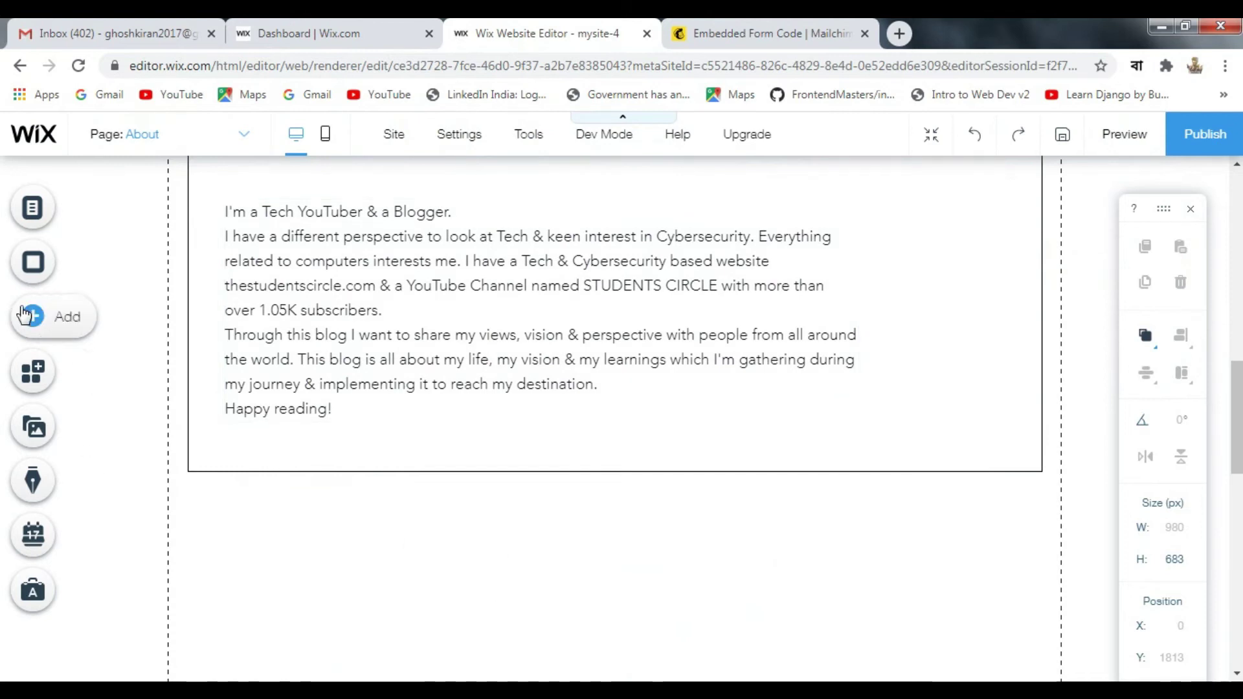
pyautogui.click(32, 317)
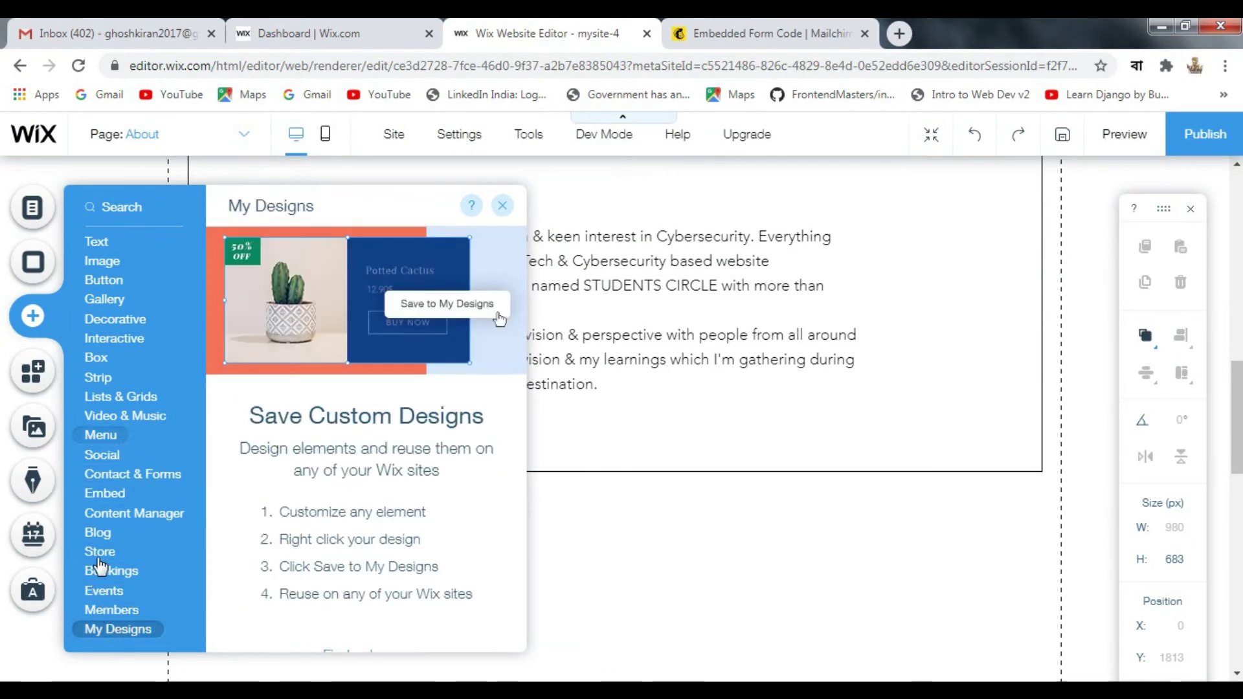
pyautogui.moveTo(107, 493)
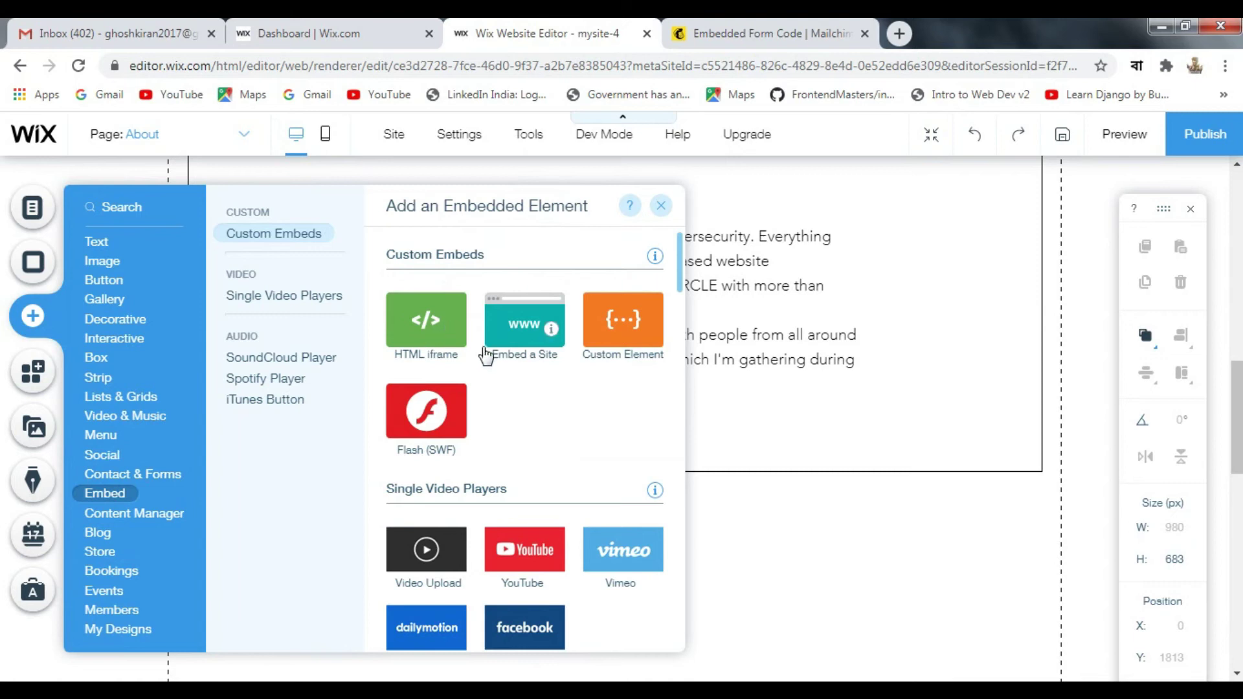
pyautogui.moveTo(454, 336)
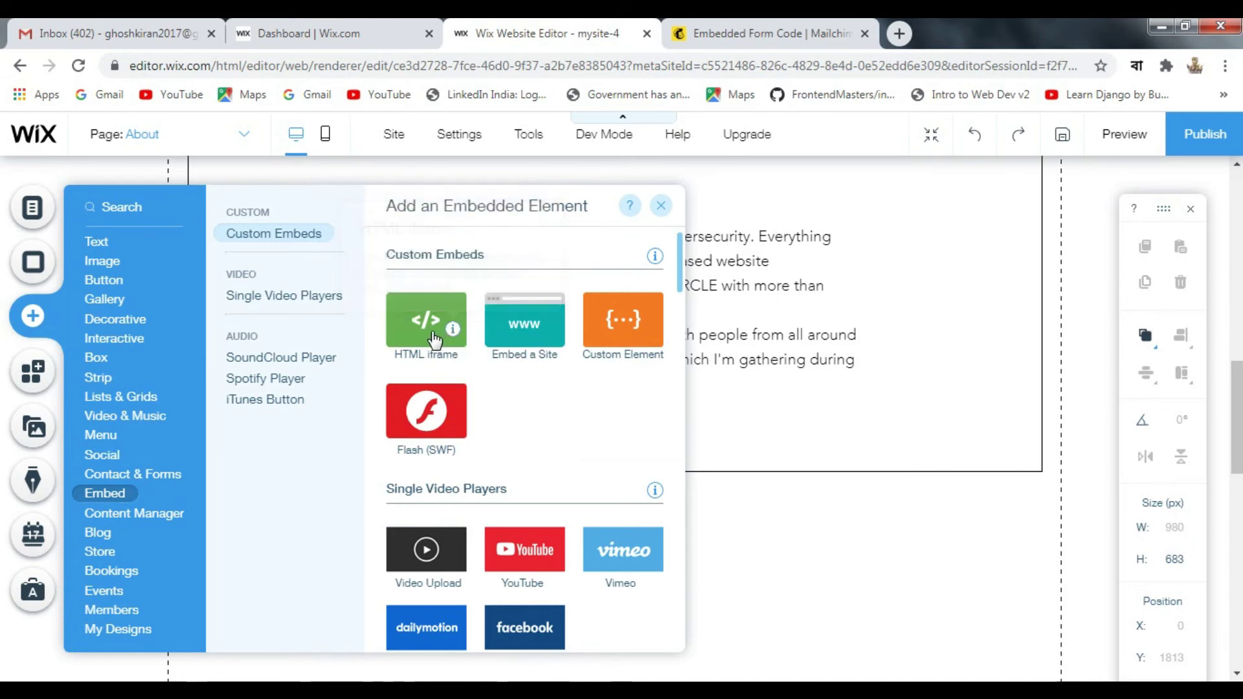
pyautogui.moveTo(426, 335); pyautogui.dragTo(819, 585)
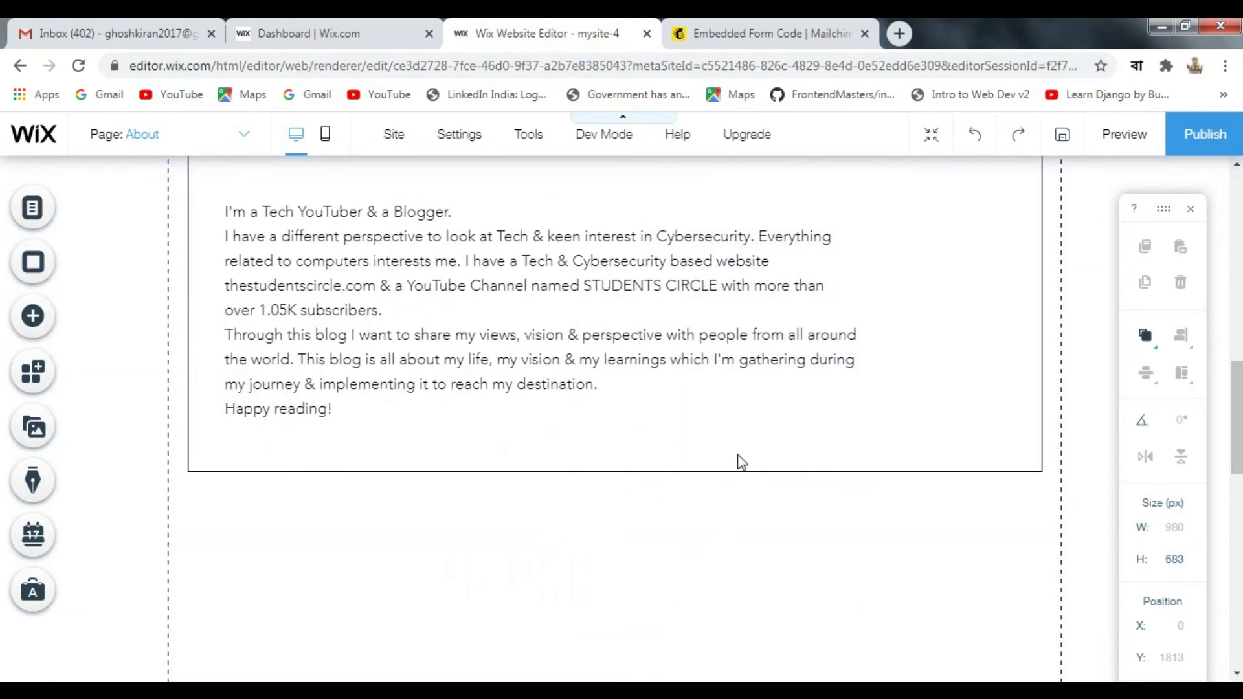
pyautogui.scroll(-4, 771, 421)
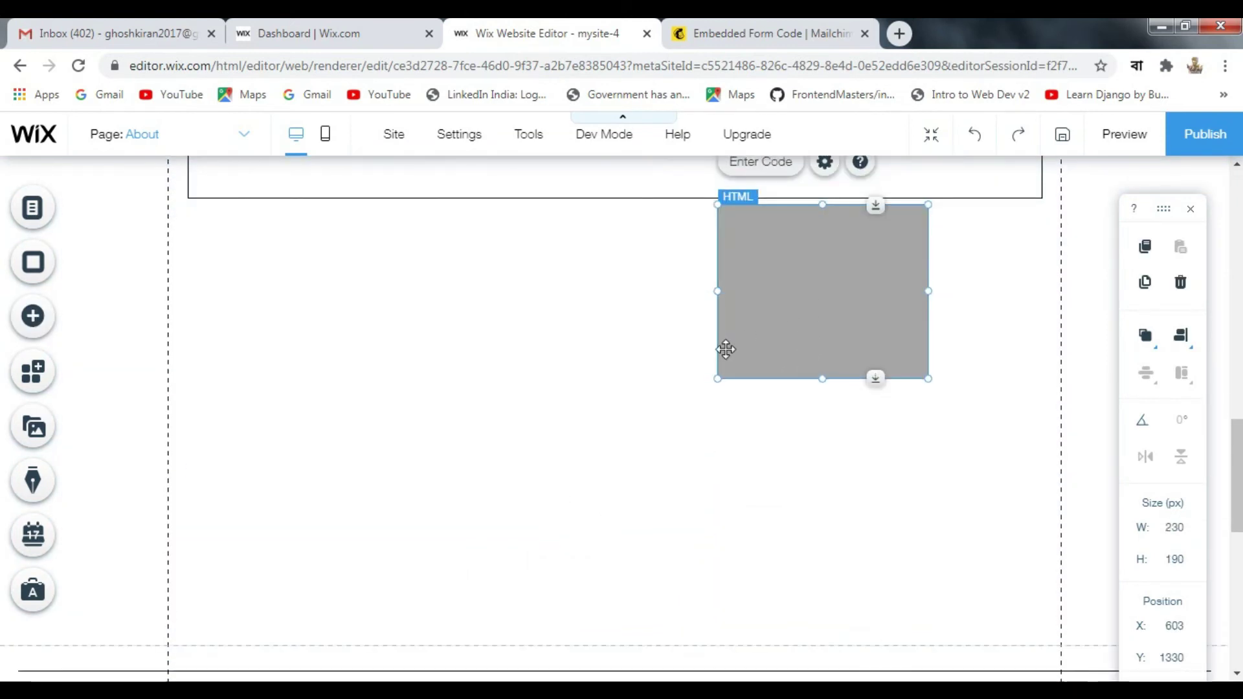
# - Move the HTML element below the intro box, paste the Mailchimp code into it, and apply
pyautogui.moveTo(726, 349); pyautogui.dragTo(610, 374)
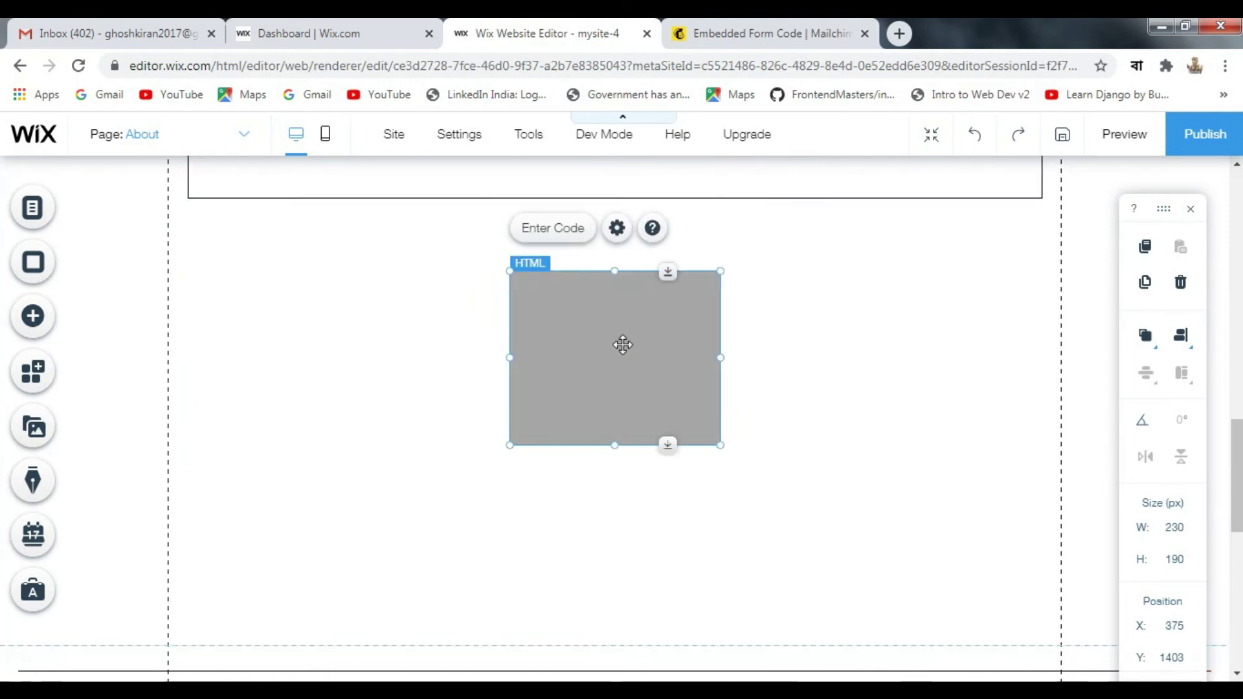
pyautogui.doubleClick(622, 344)
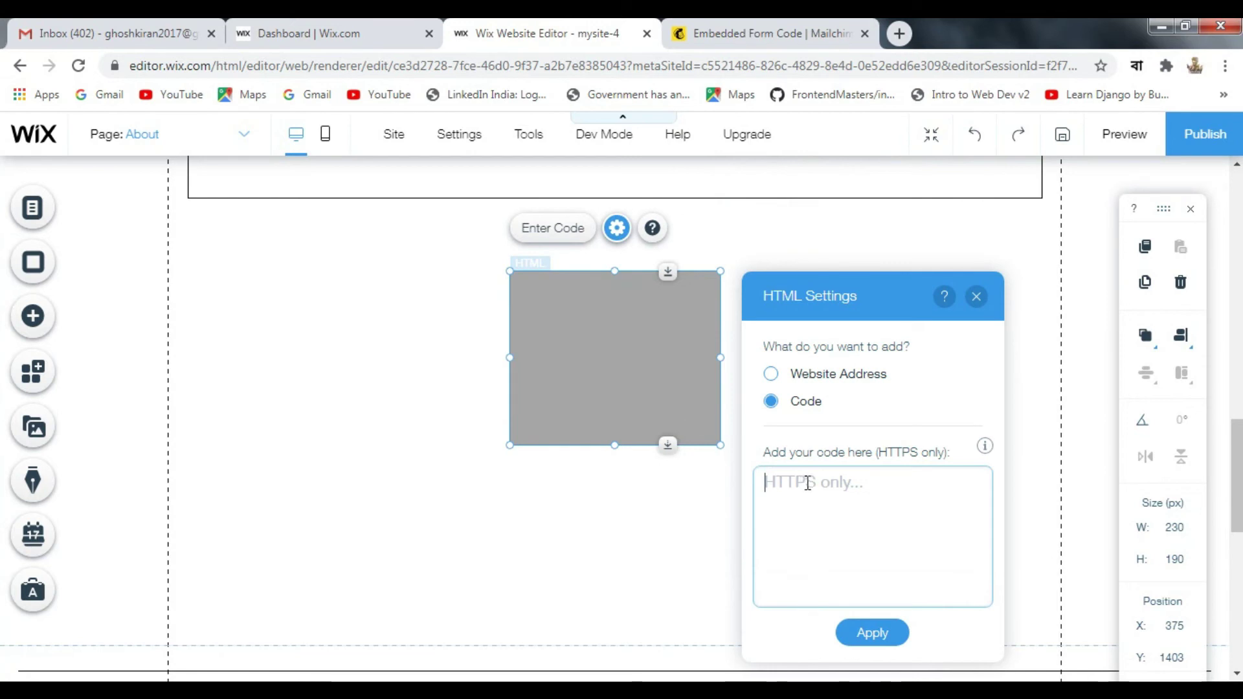
pyautogui.rightClick(806, 481)
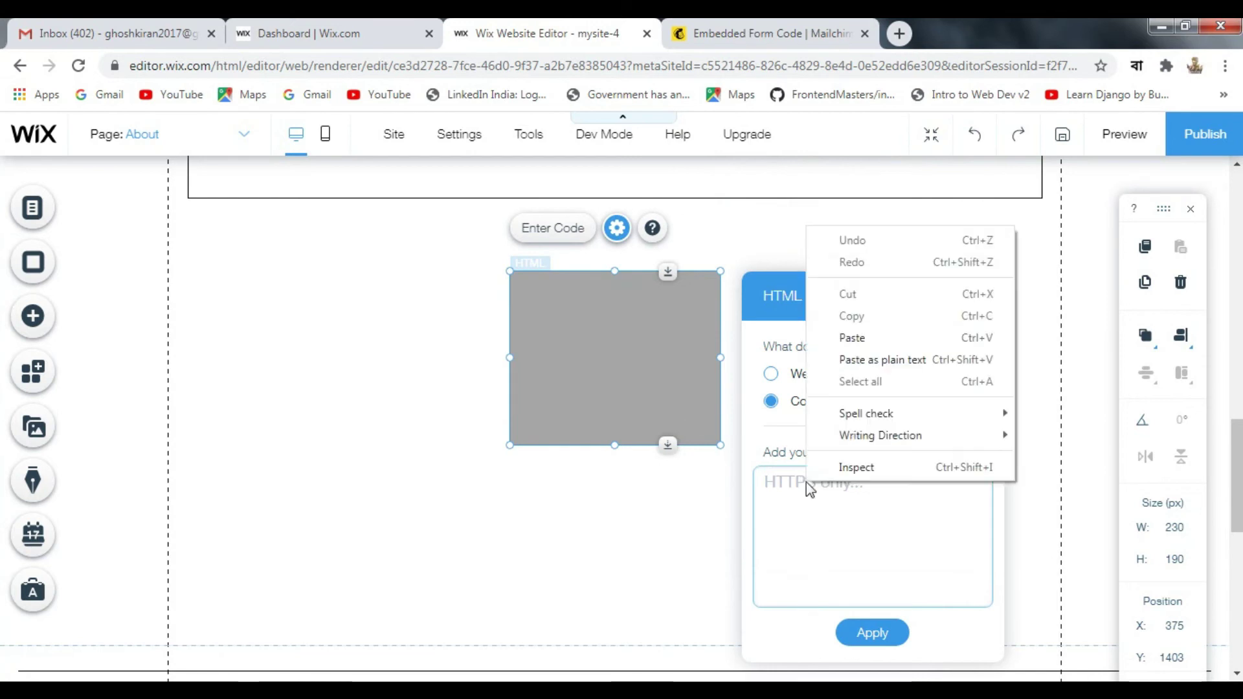
pyautogui.click(852, 338)
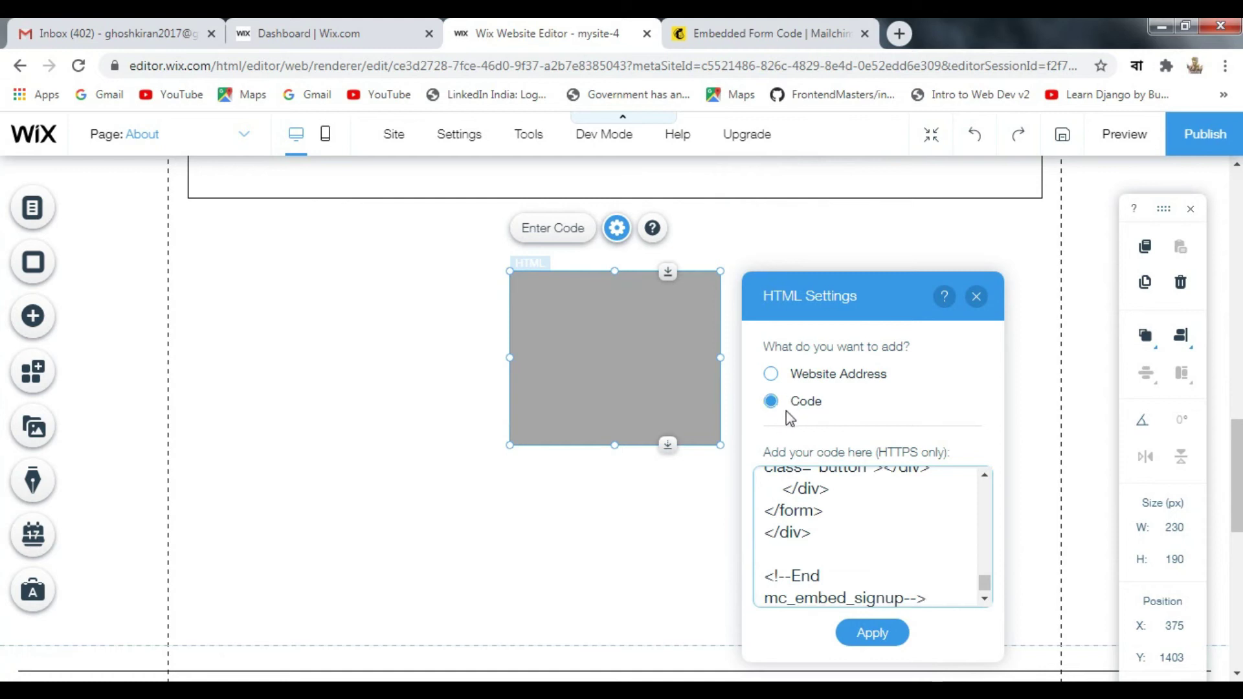
pyautogui.click(867, 634)
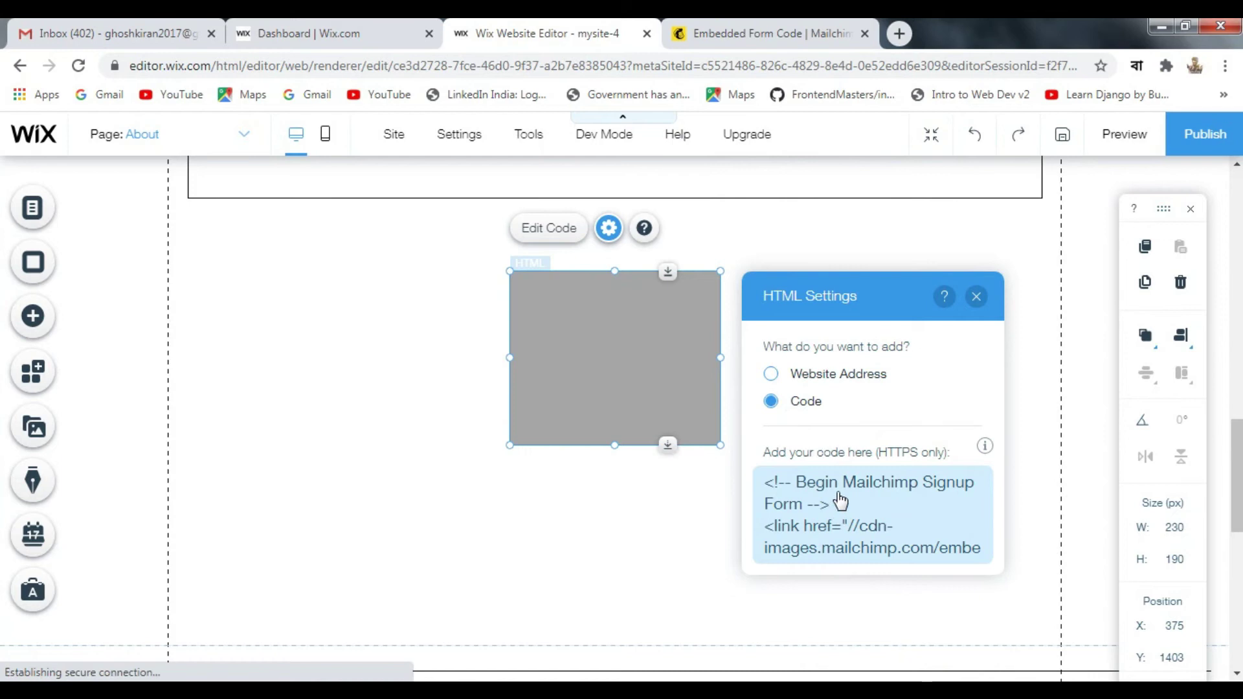
pyautogui.click(977, 297)
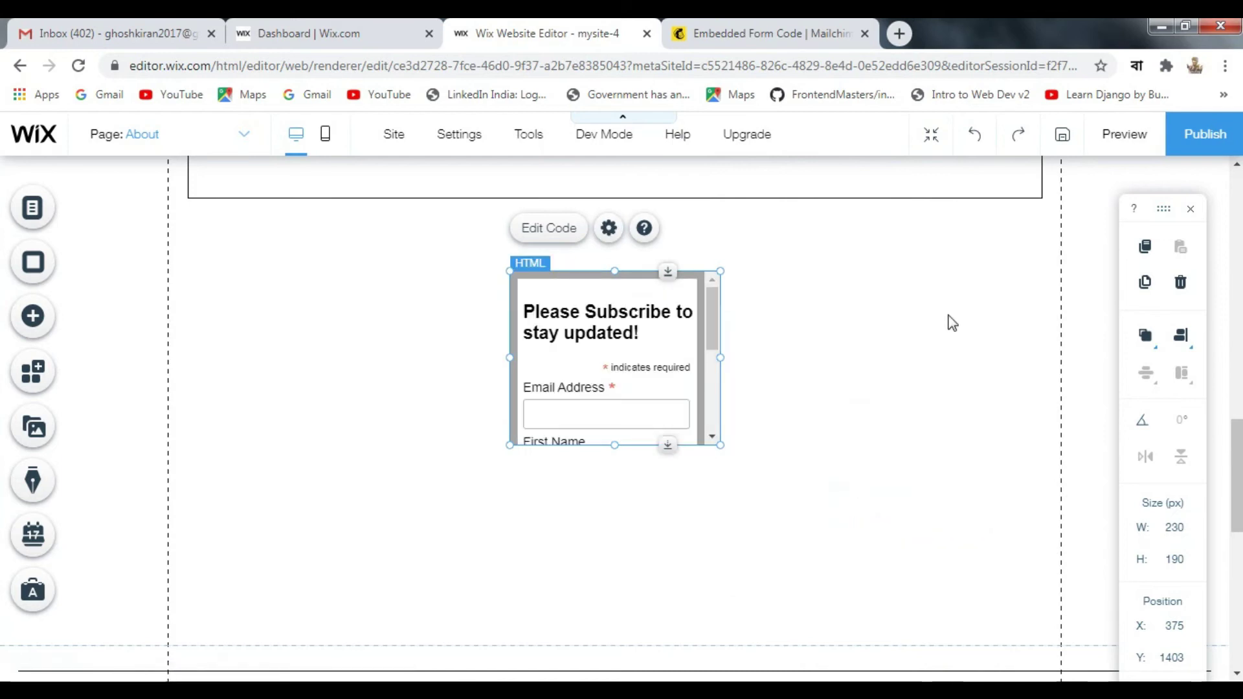
# - Resize the form element to about 485 × 435, shift it left, and publish the site
pyautogui.moveTo(721, 357); pyautogui.dragTo(953, 343)
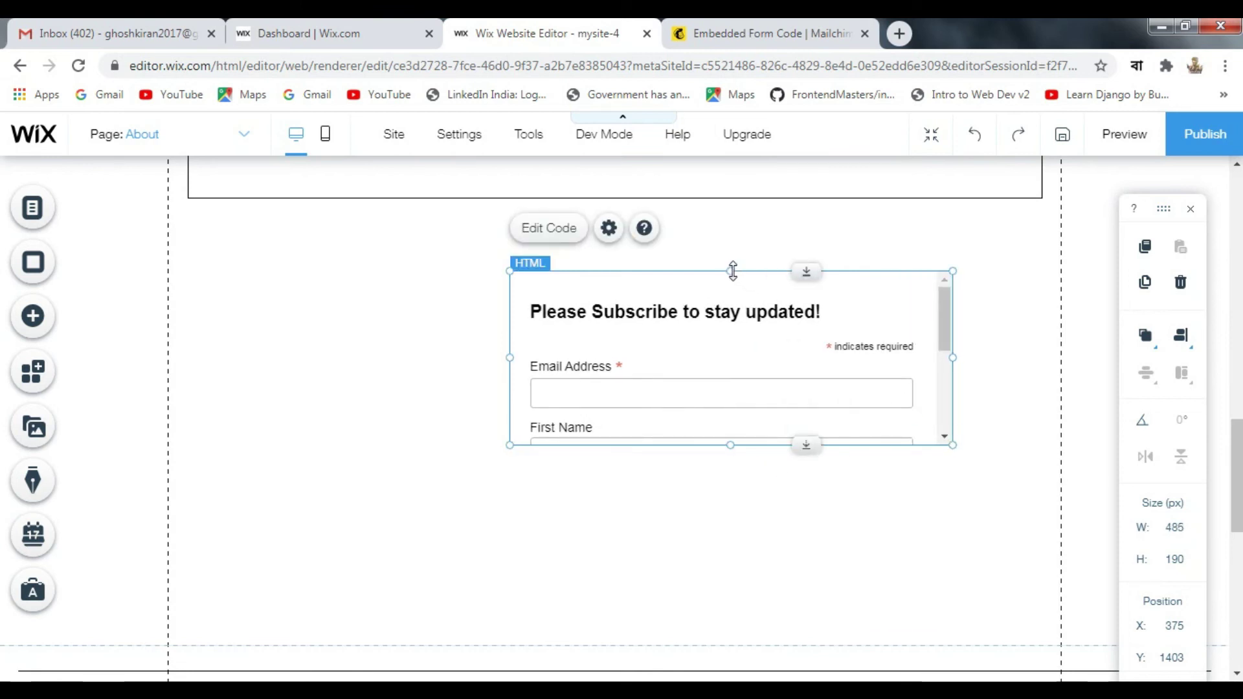
pyautogui.moveTo(730, 269); pyautogui.dragTo(730, 231)
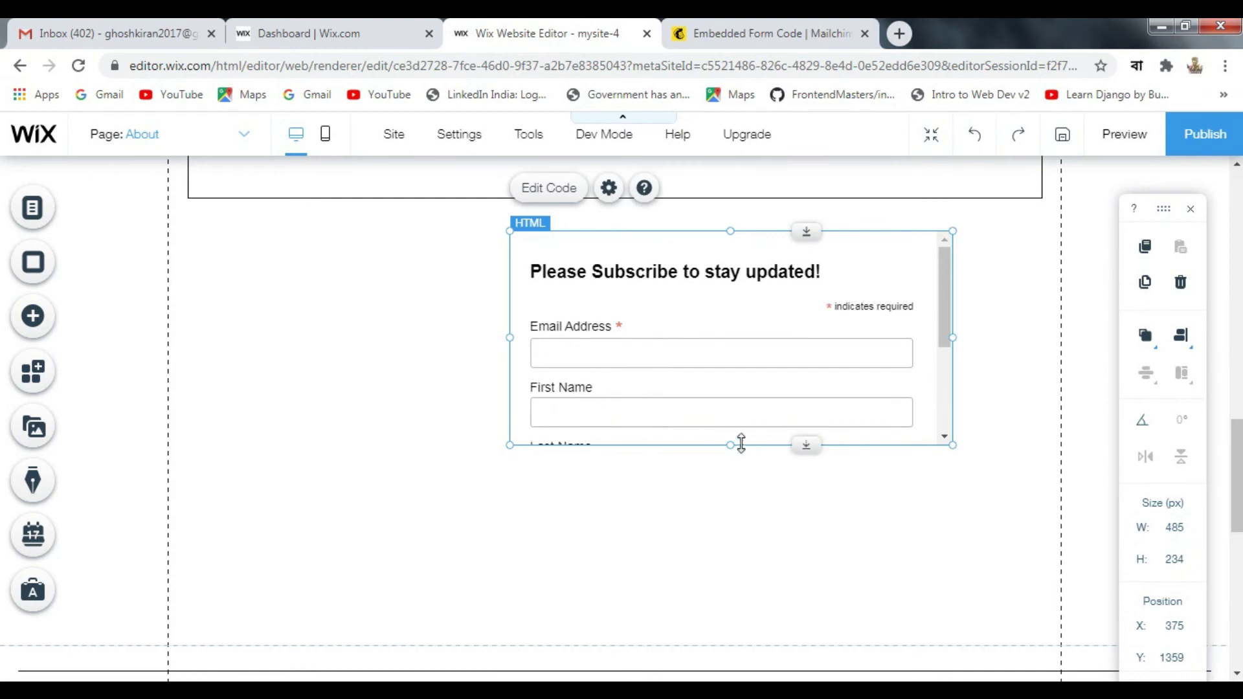
pyautogui.moveTo(736, 446); pyautogui.dragTo(732, 627)
pyautogui.moveTo(721, 404); pyautogui.dragTo(635, 405)
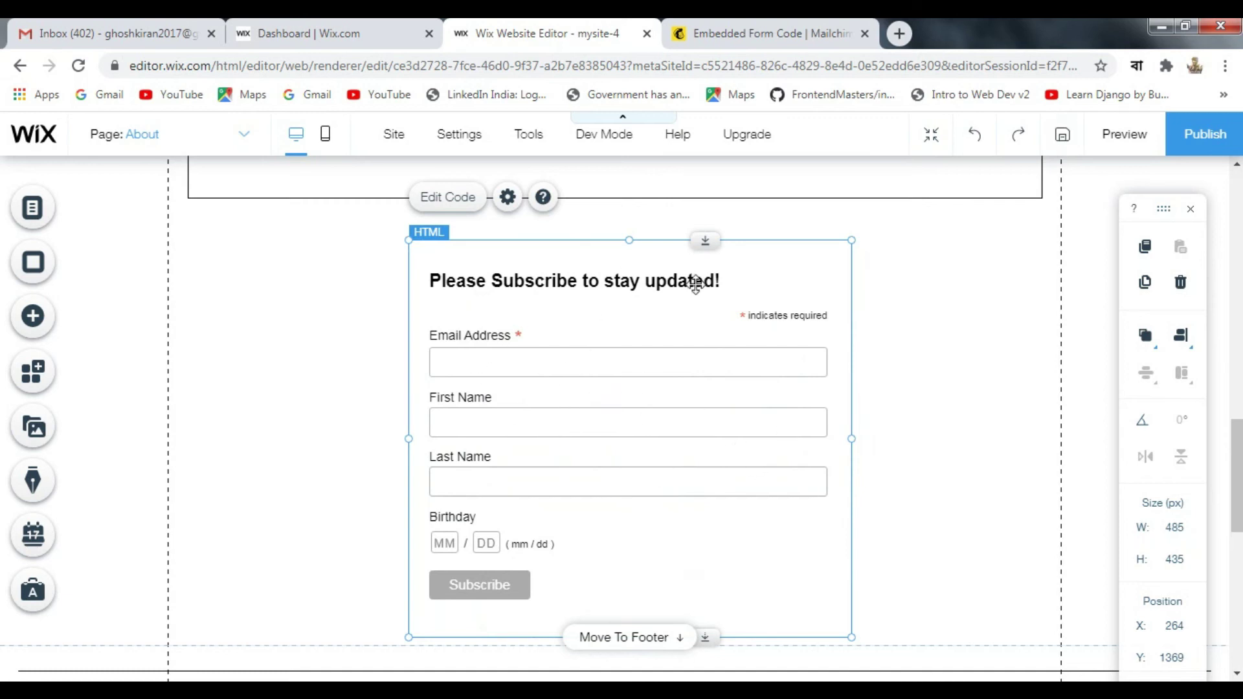
pyautogui.click(1211, 139)
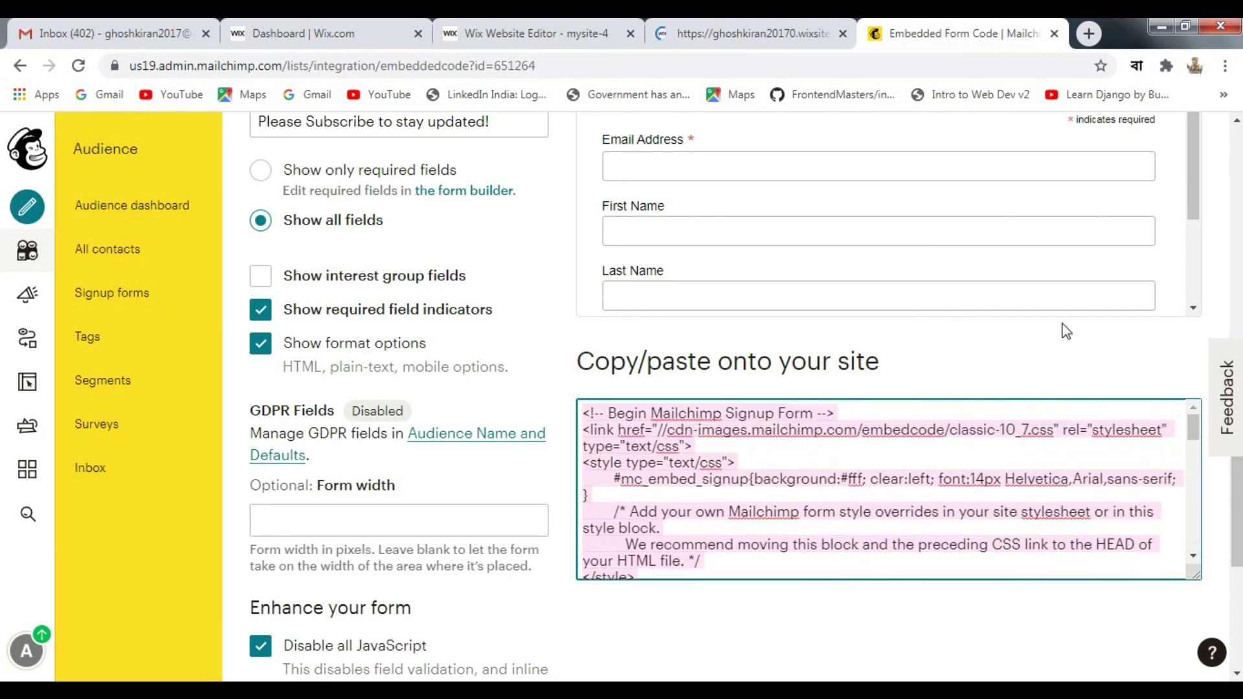
pyautogui.scroll(11, 1165, 292)
pyautogui.scroll(-15, 1198, 339)
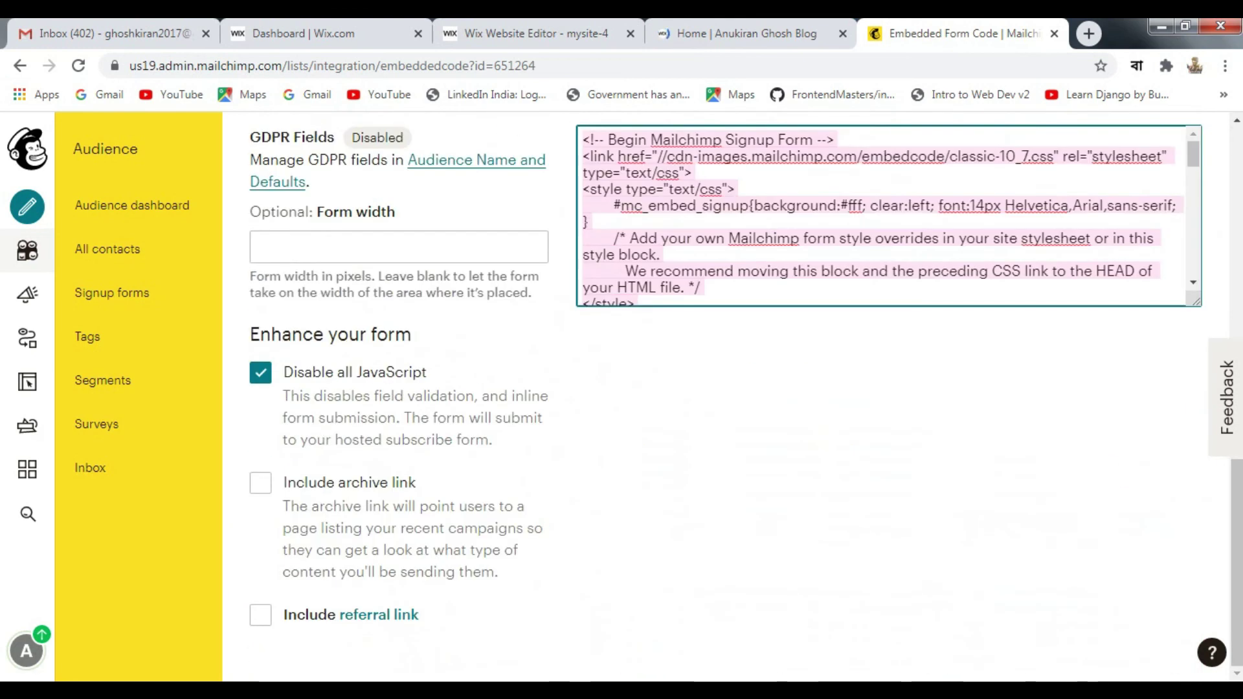
pyautogui.scroll(8, 1012, 511)
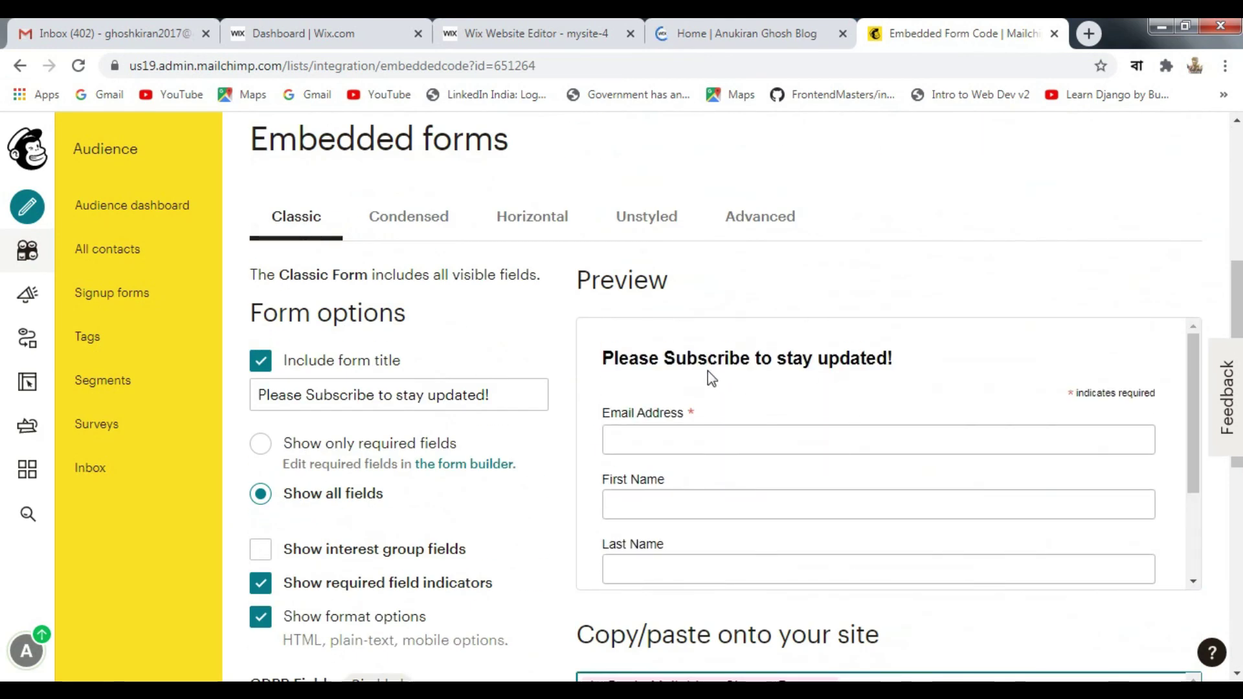
pyautogui.click(752, 217)
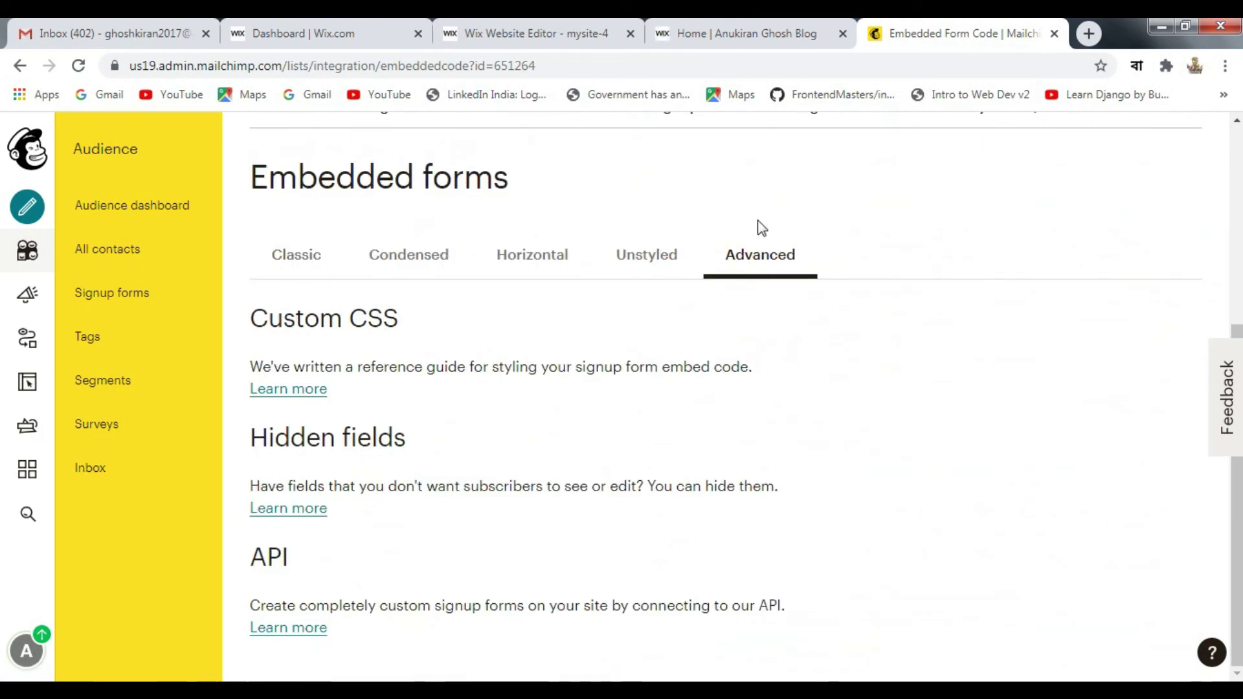
pyautogui.scroll(3, 744, 343)
pyautogui.scroll(2, 766, 466)
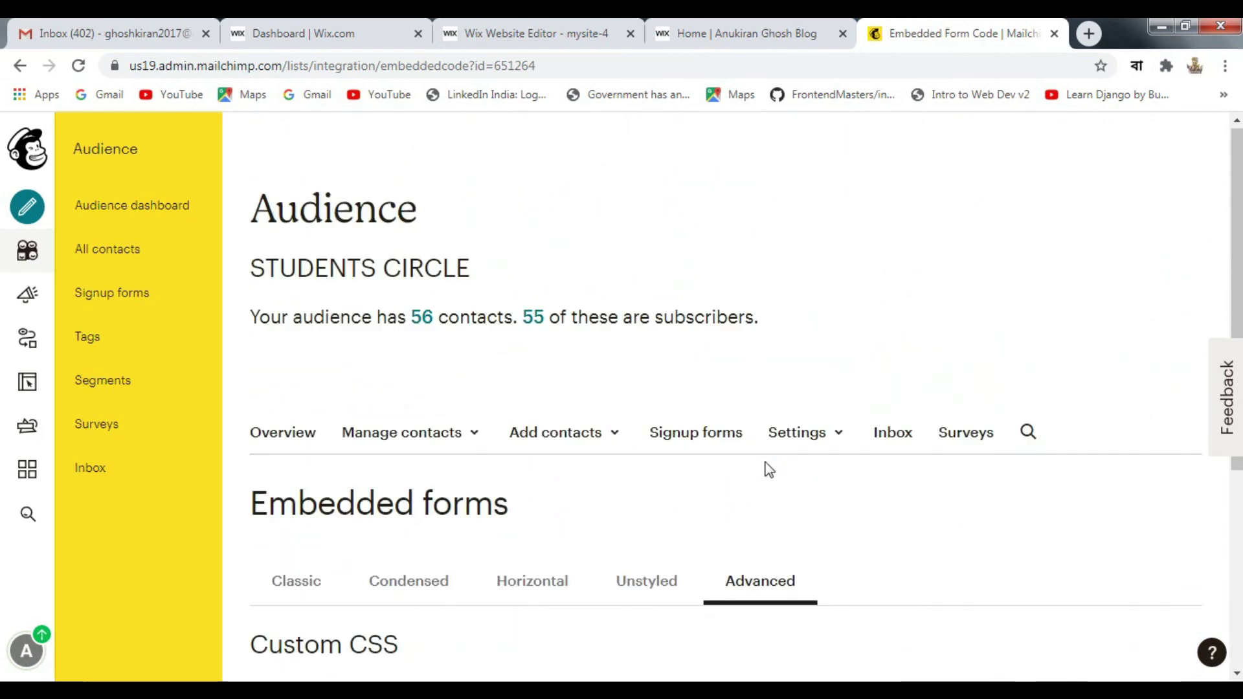
pyautogui.scroll(-5, 766, 466)
pyautogui.click(308, 258)
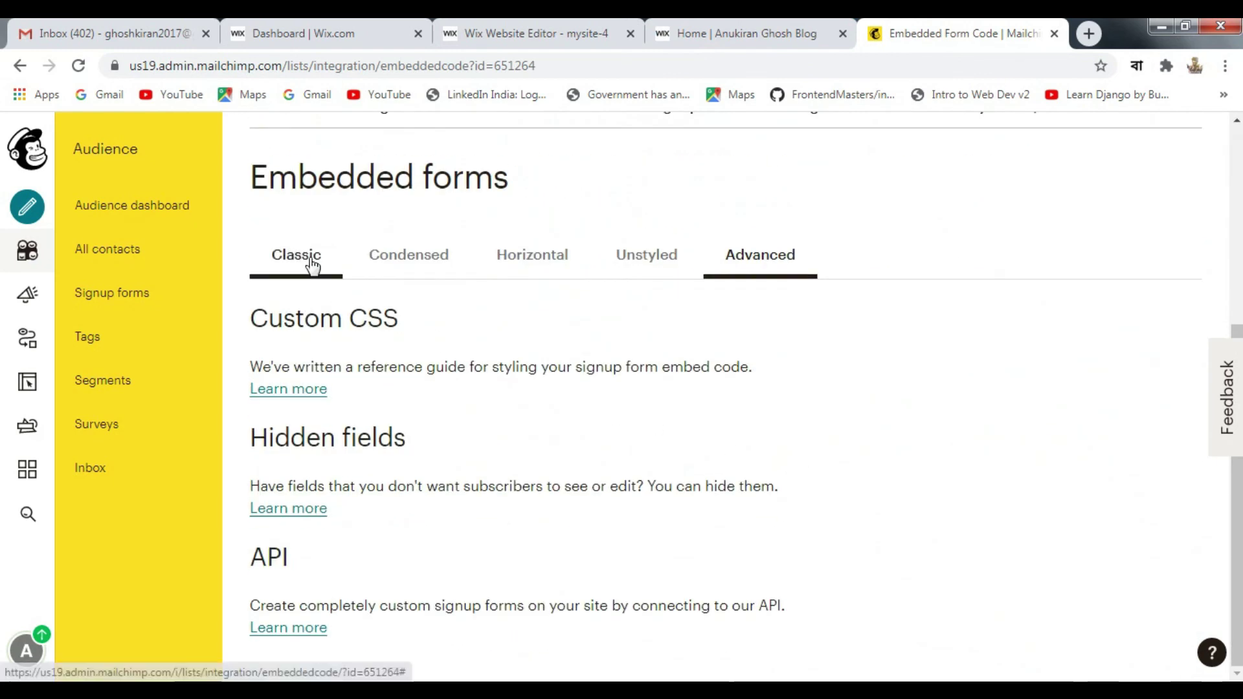
pyautogui.scroll(-8, 981, 405)
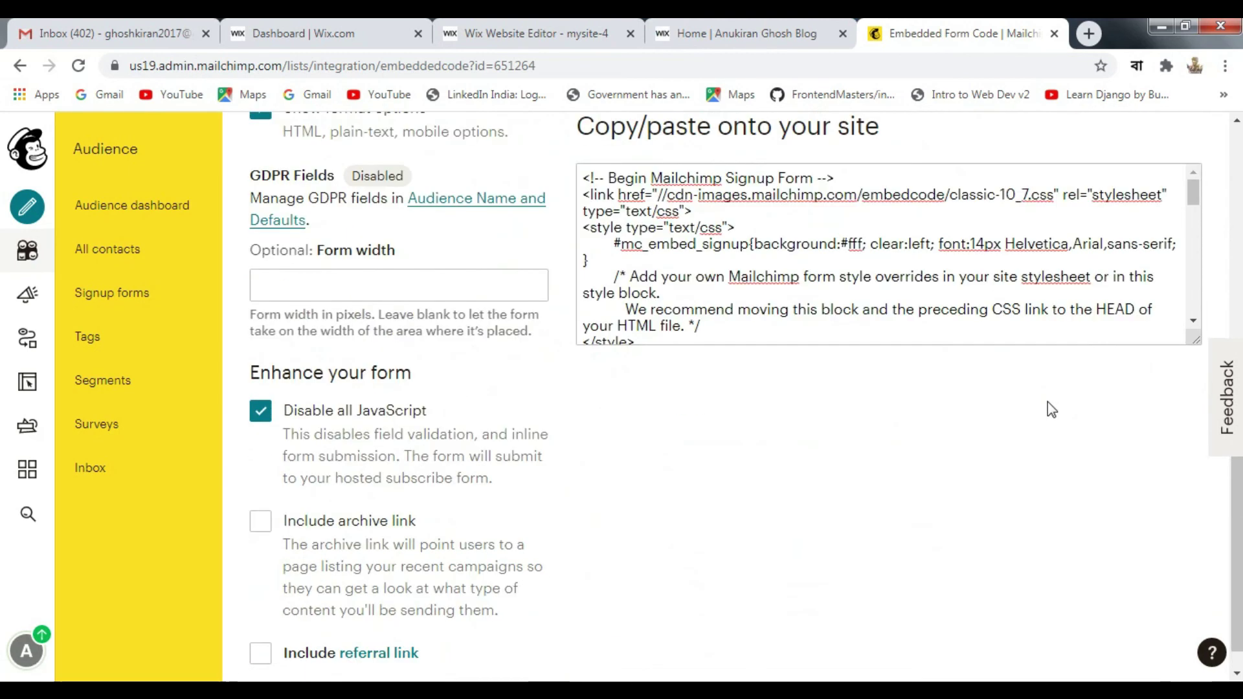
pyautogui.scroll(-1, 744, 520)
pyautogui.scroll(4, 742, 517)
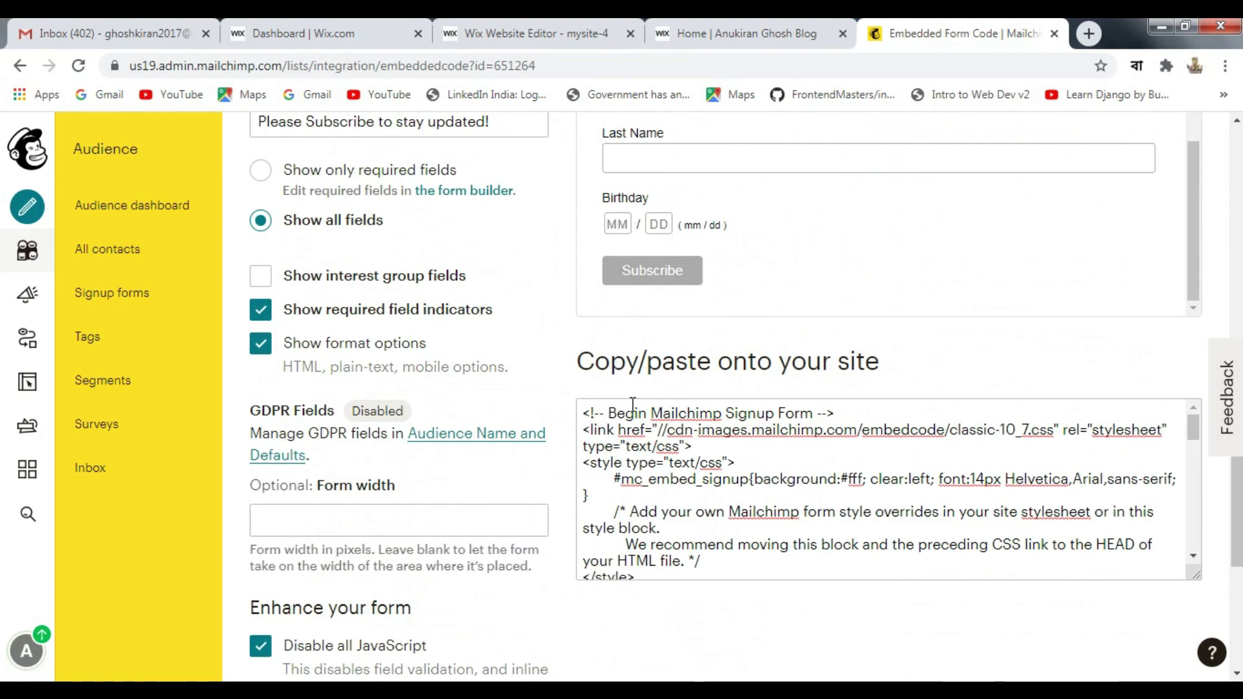
pyautogui.scroll(-4, 613, 511)
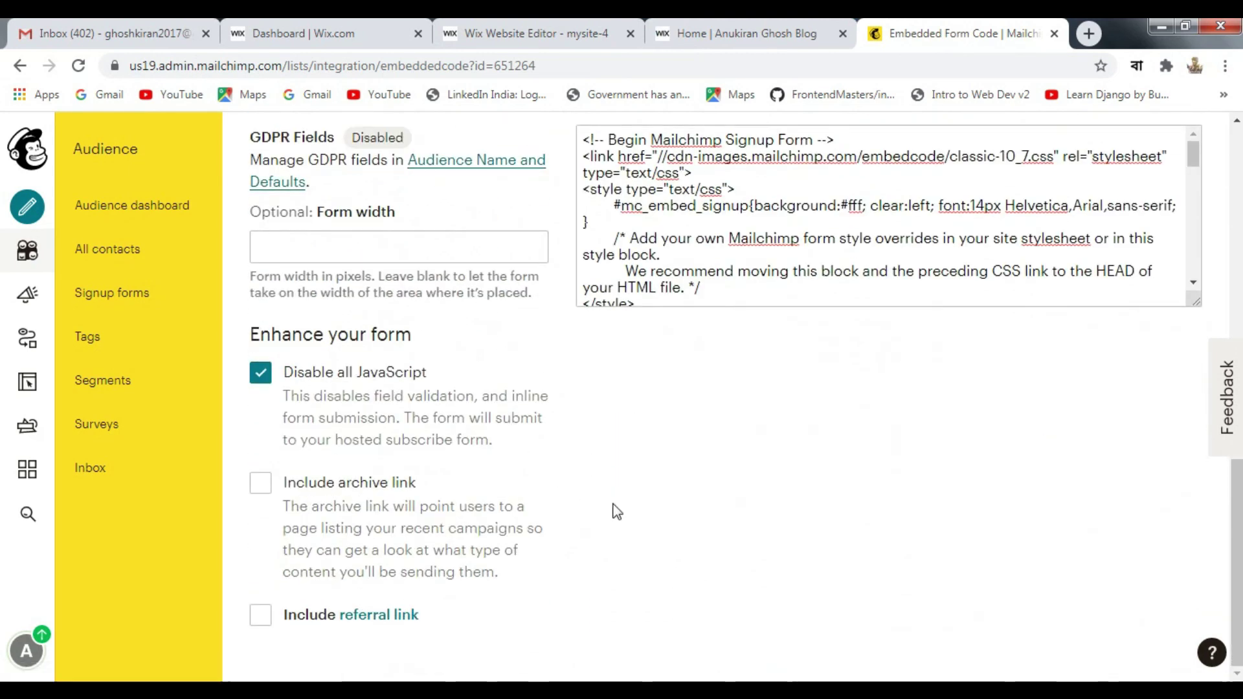
pyautogui.scroll(14, 631, 500)
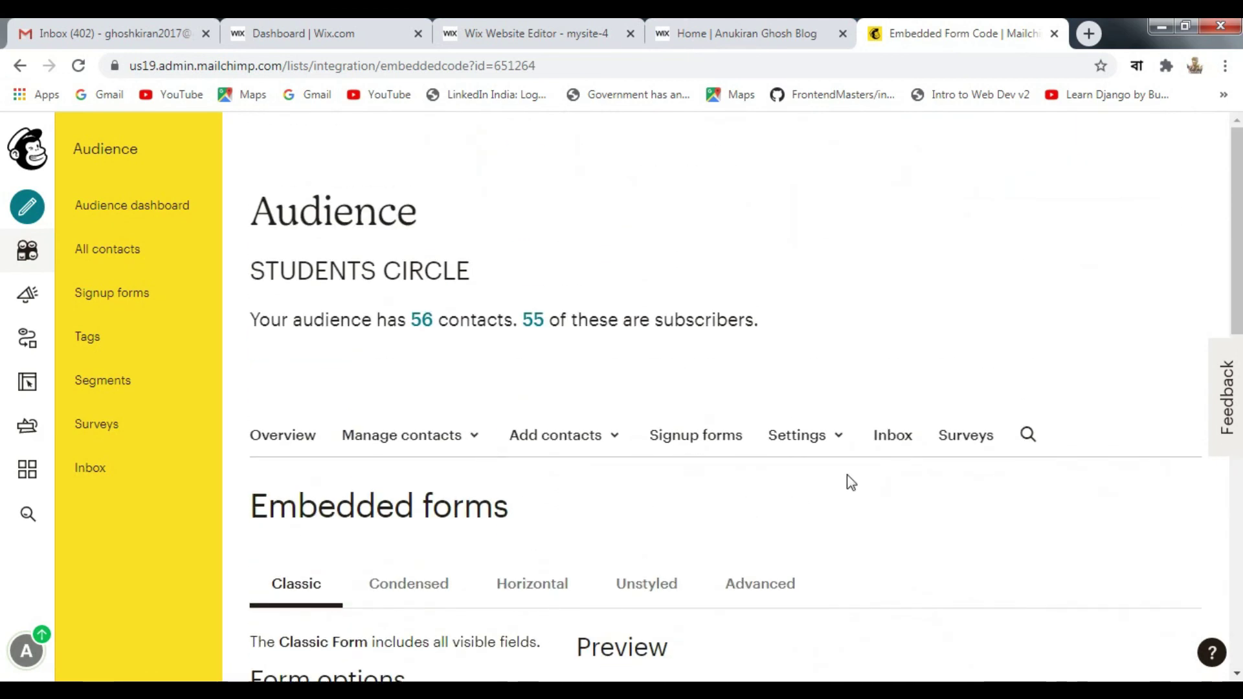
# - Go to the published site's About page and scroll down to the embedded signup form
pyautogui.click(768, 32)
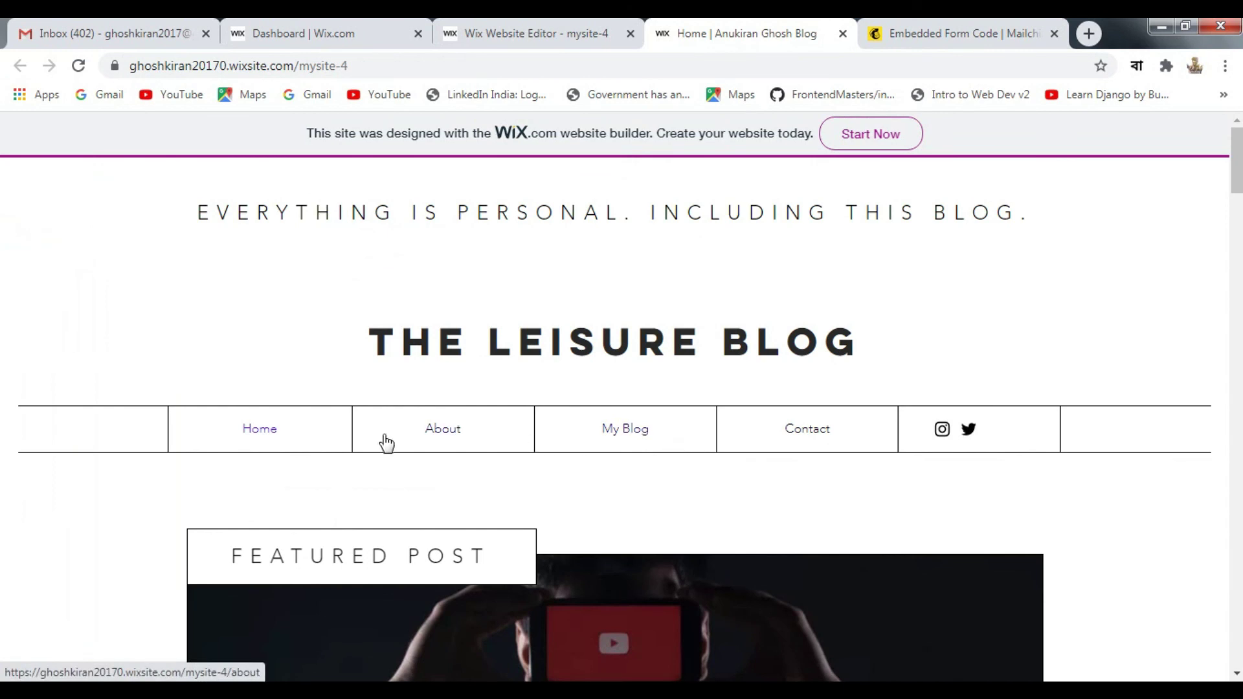
pyautogui.scroll(-3, 477, 439)
pyautogui.scroll(3, 489, 431)
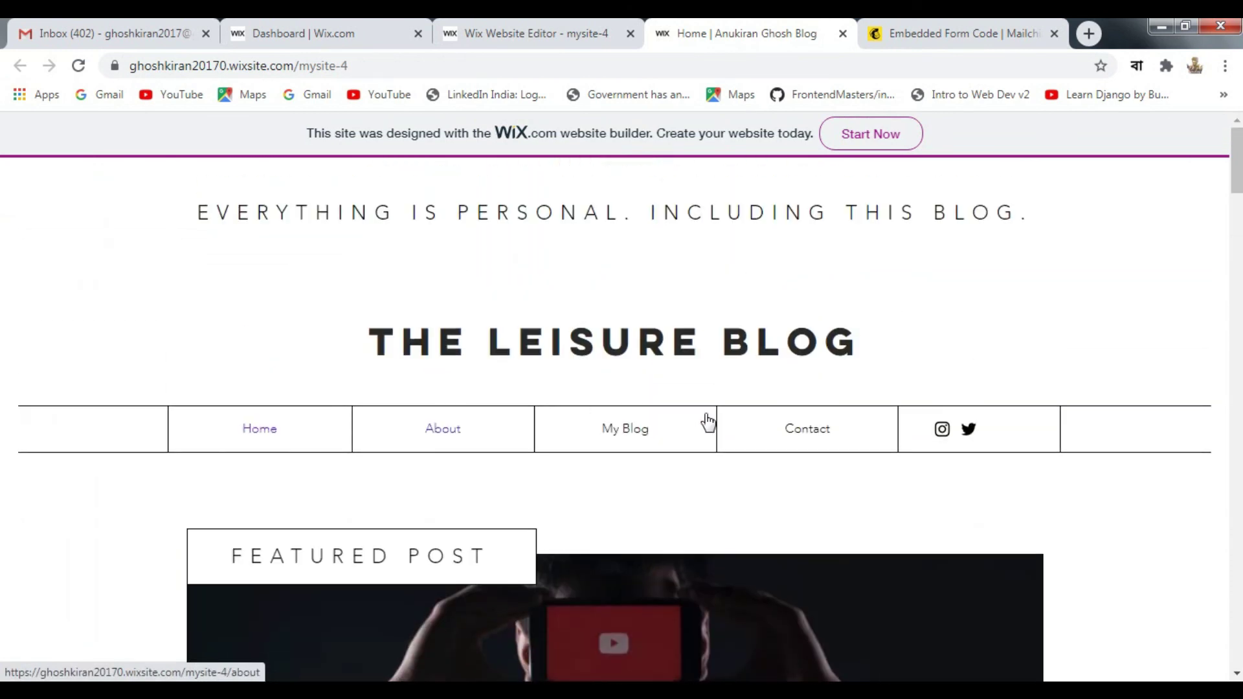
pyautogui.click(484, 439)
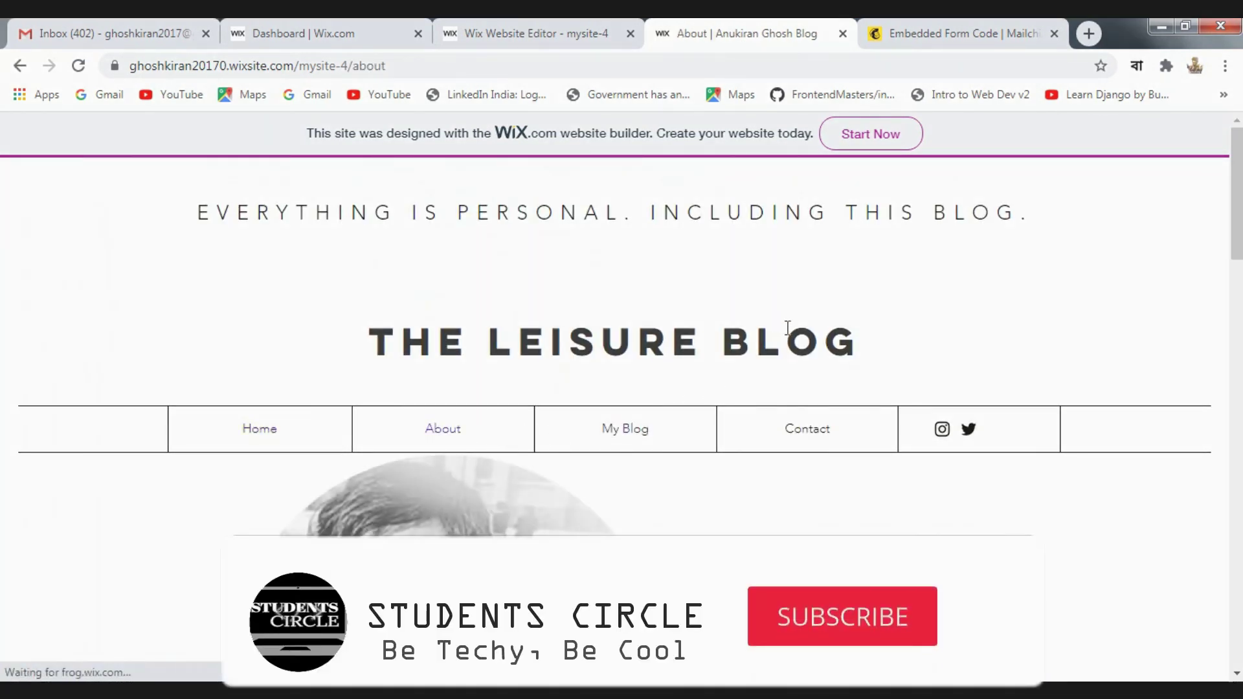
pyautogui.scroll(-10, 800, 336)
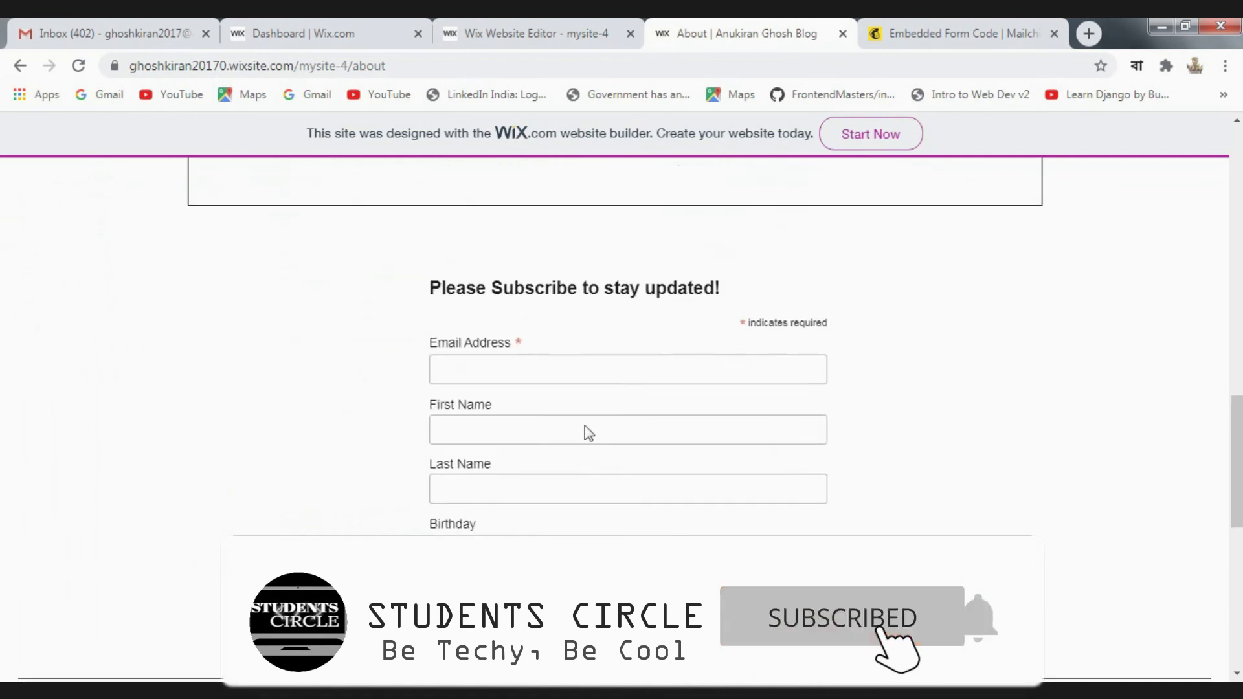
pyautogui.scroll(-2, 547, 428)
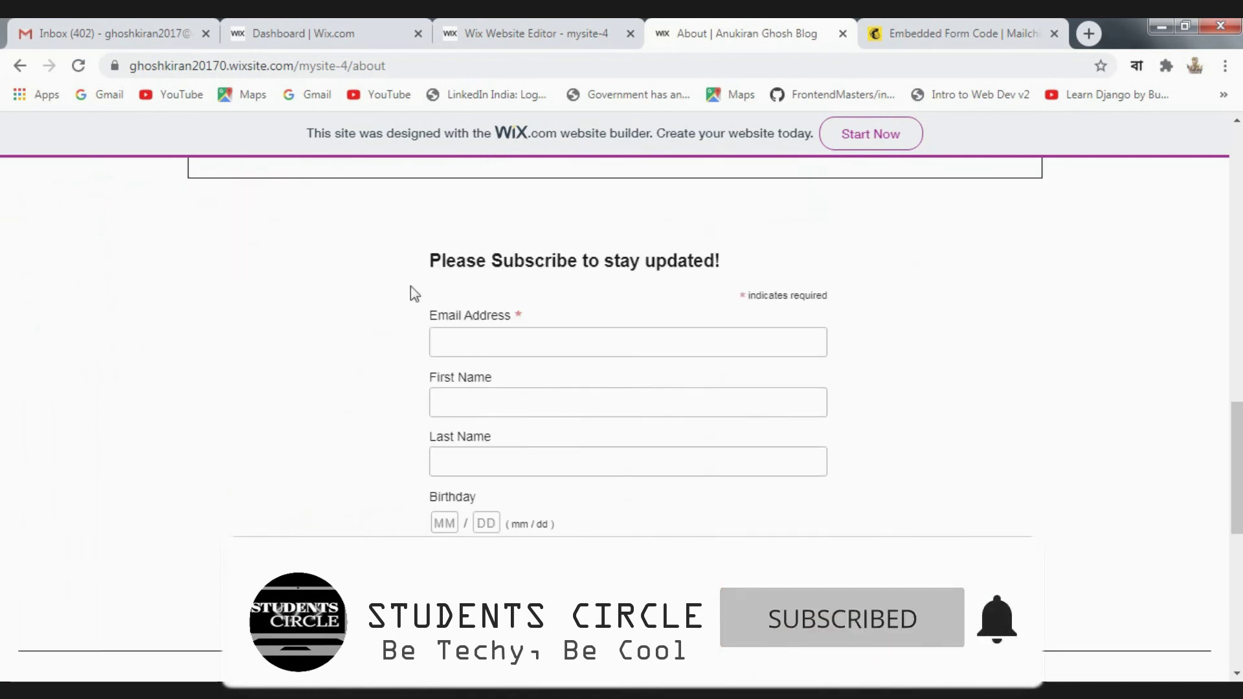
# - Select and deselect the form text, then try the Email Address, Last Name and First Name fields
pyautogui.moveTo(410, 286); pyautogui.dragTo(754, 520)
pyautogui.click(574, 565)
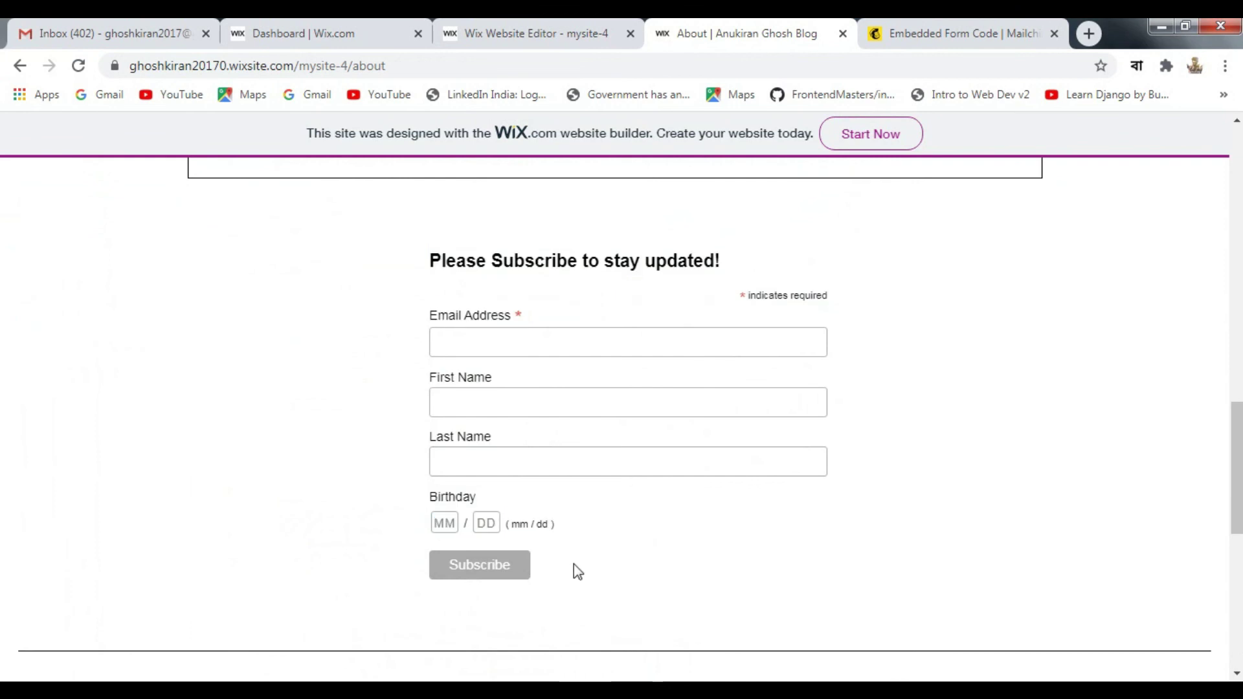
pyautogui.click(447, 343)
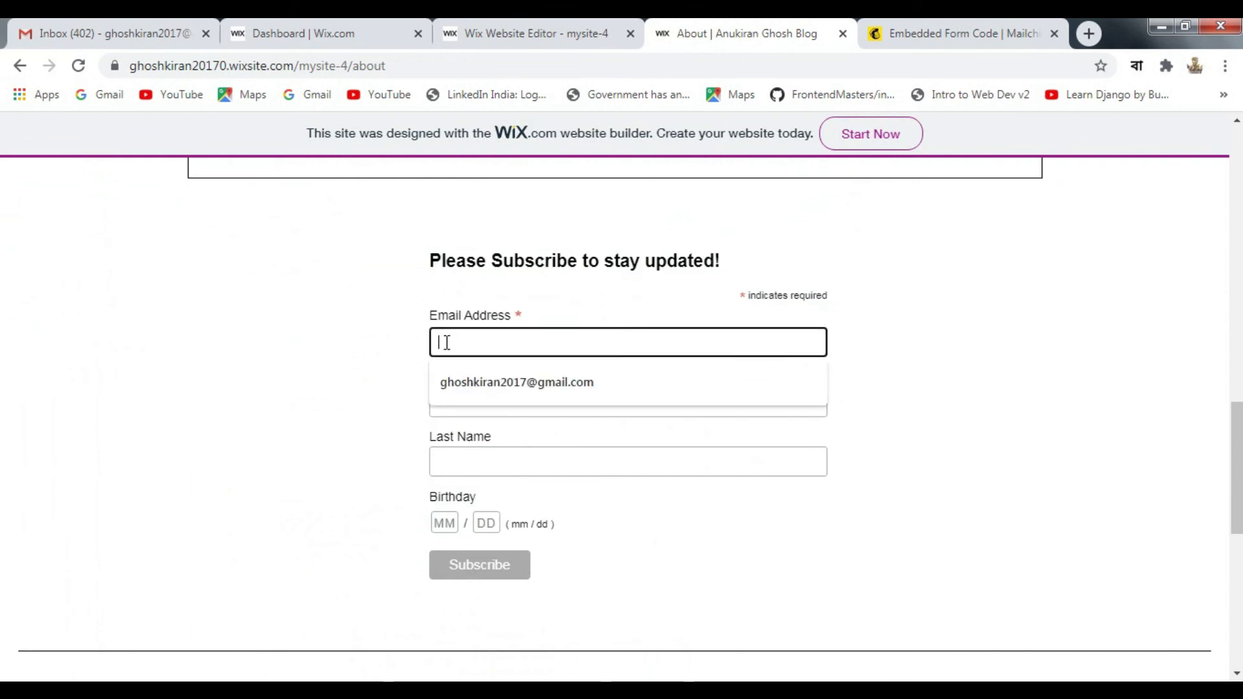
pyautogui.click(884, 456)
pyautogui.click(556, 472)
pyautogui.click(575, 411)
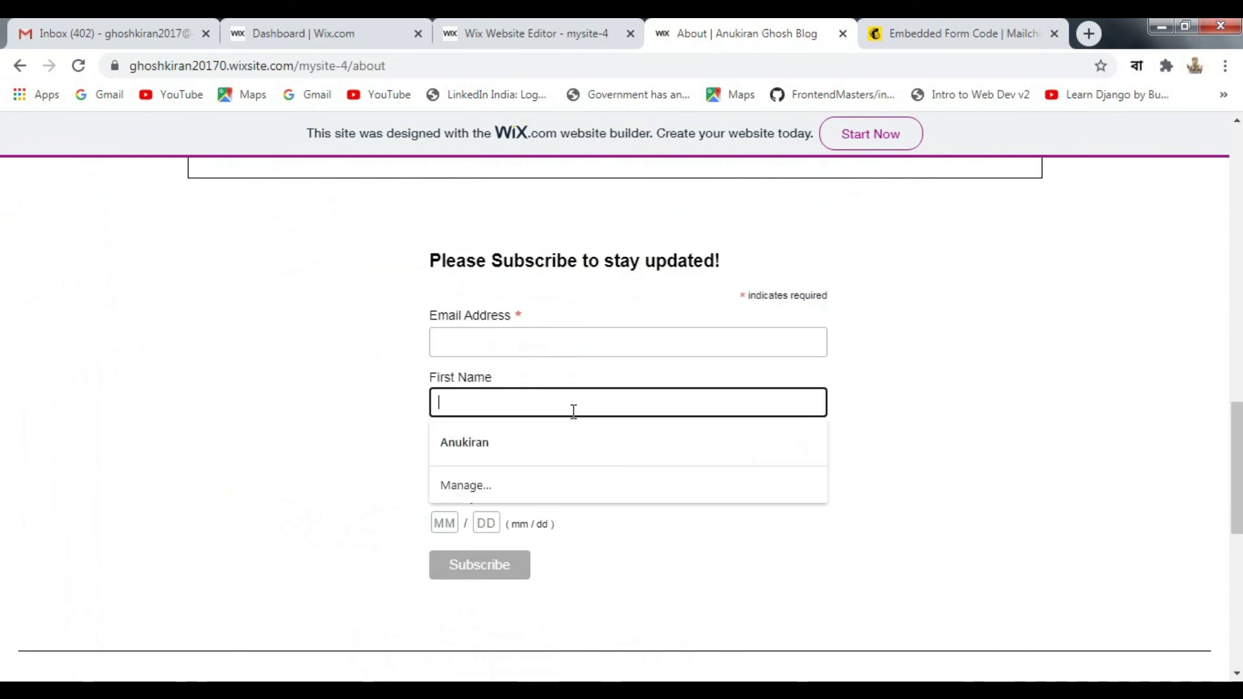
# - Recheck that the Email Address and First Name fields take focus on the live form
pyautogui.click(589, 342)
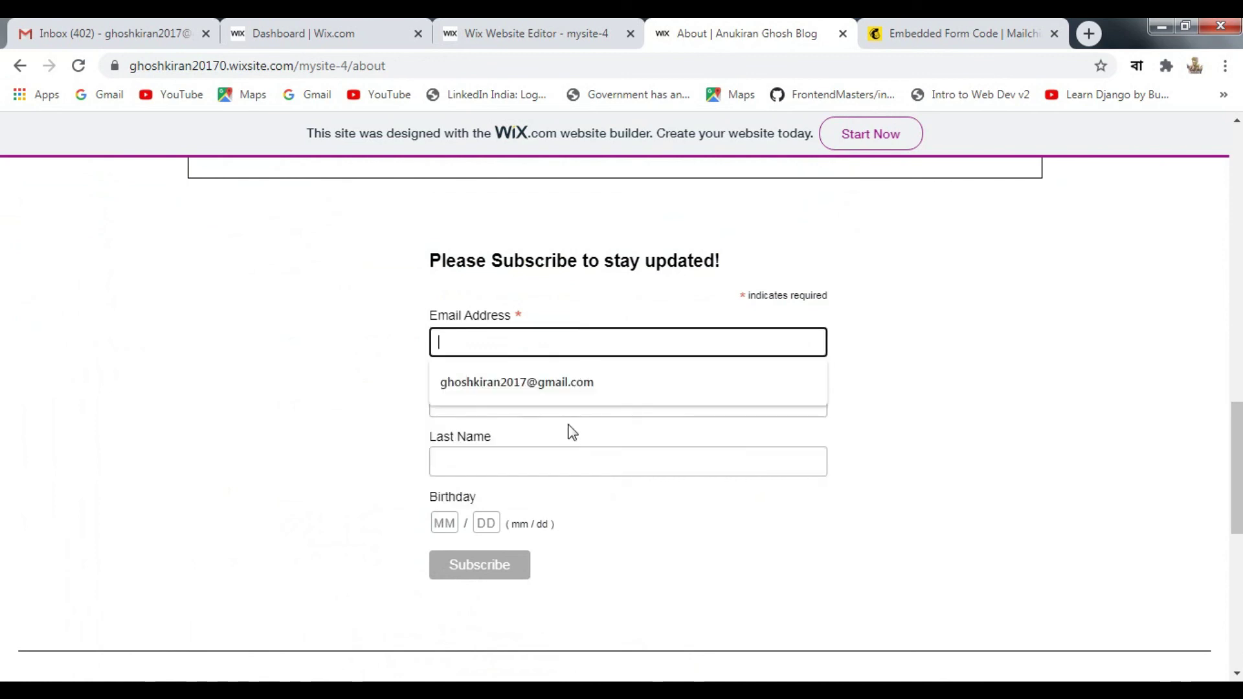
pyautogui.click(603, 414)
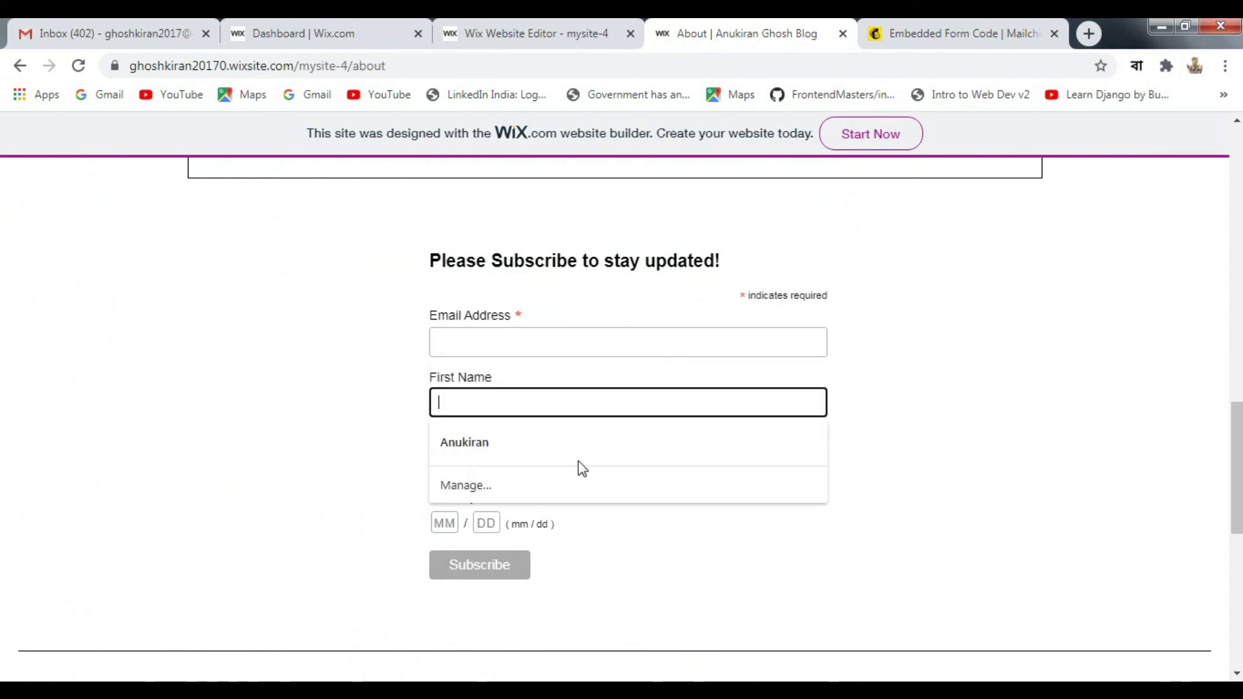
pyautogui.click(912, 397)
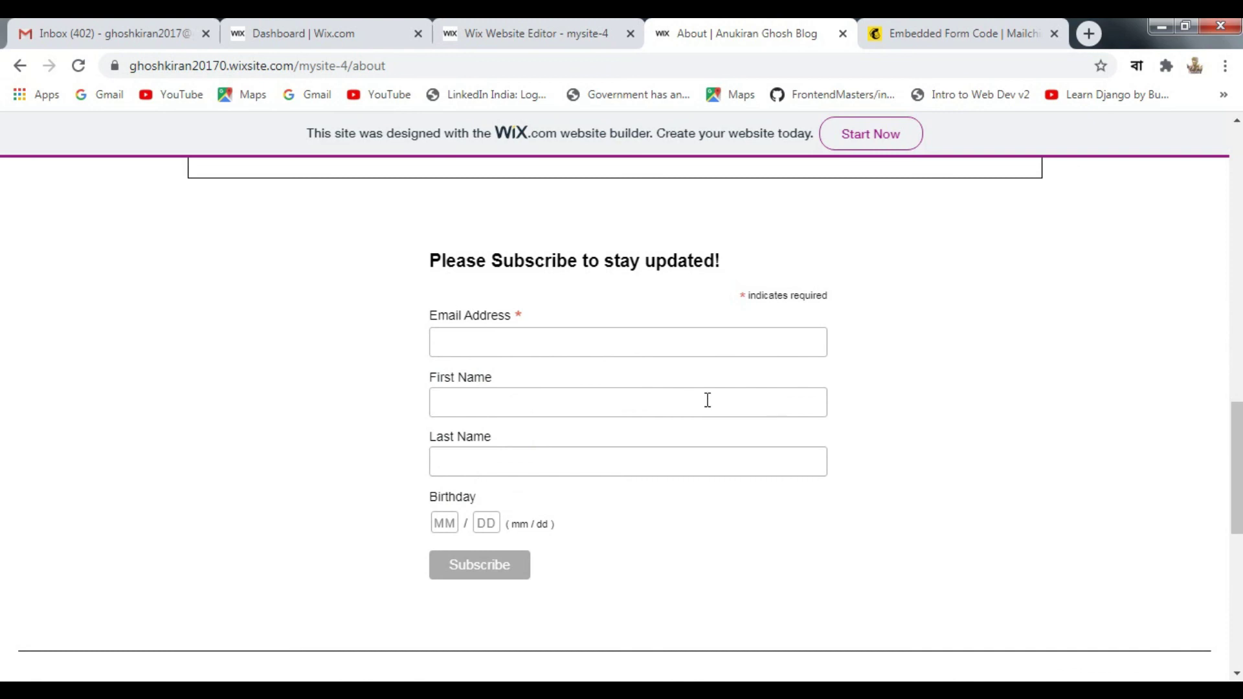
pyautogui.click(471, 353)
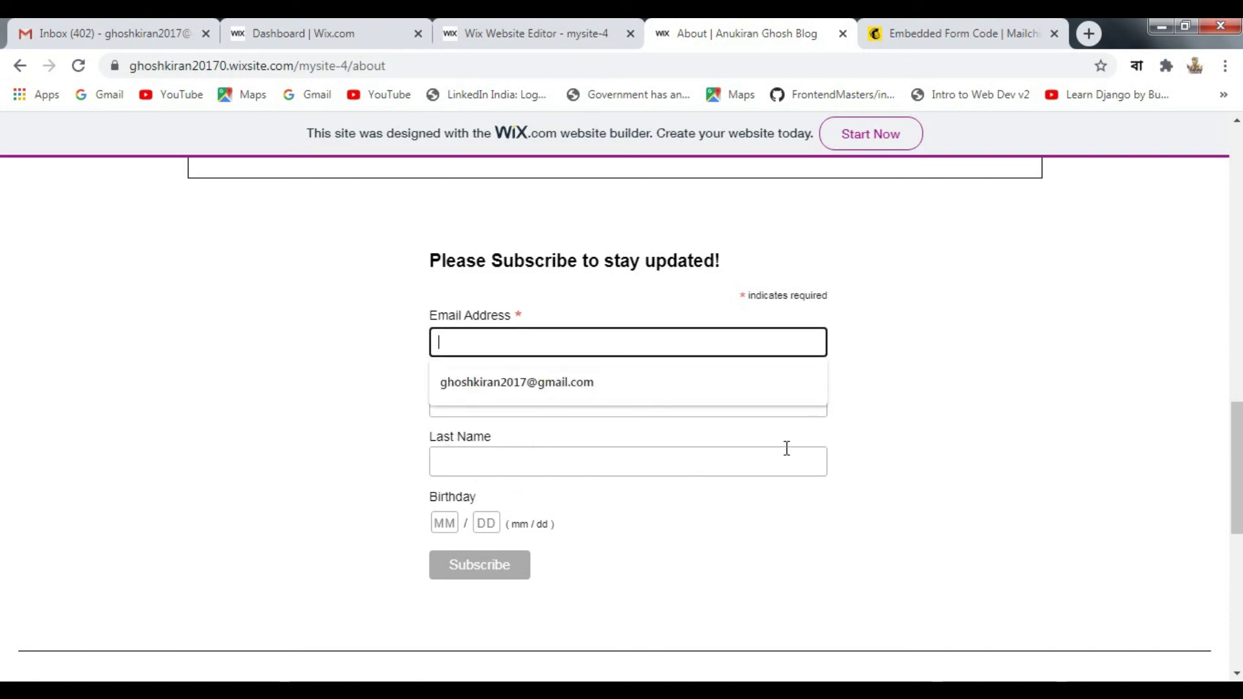
pyautogui.click(934, 442)
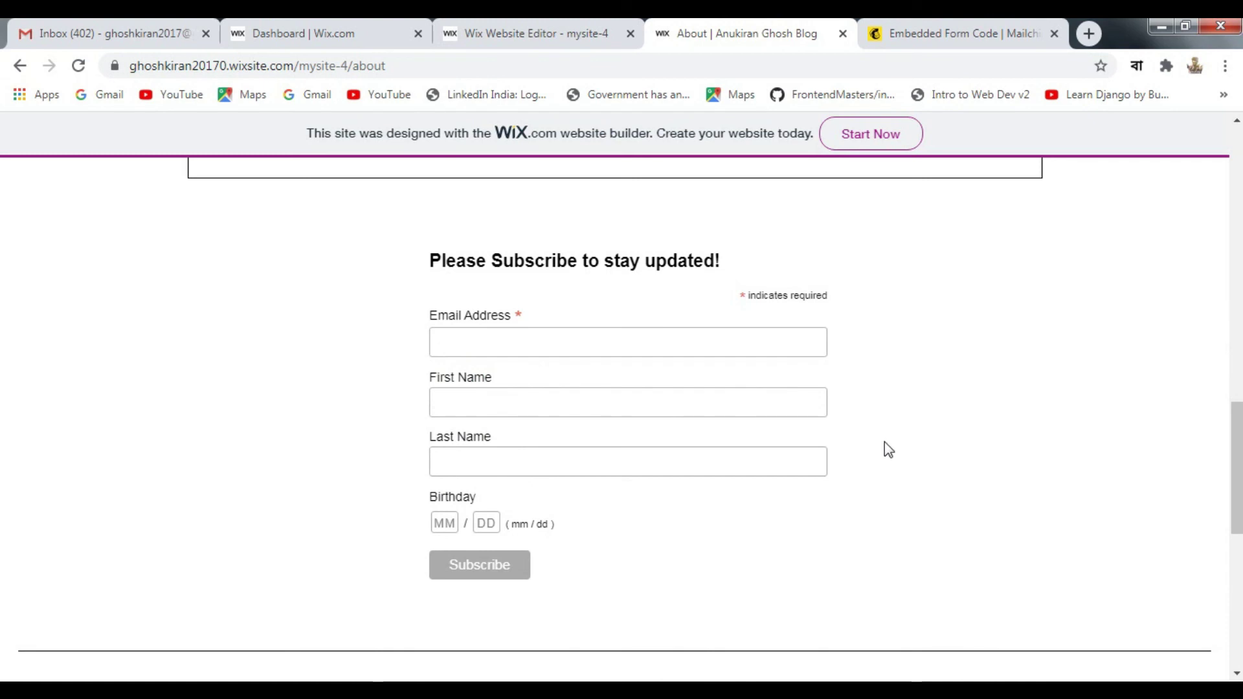